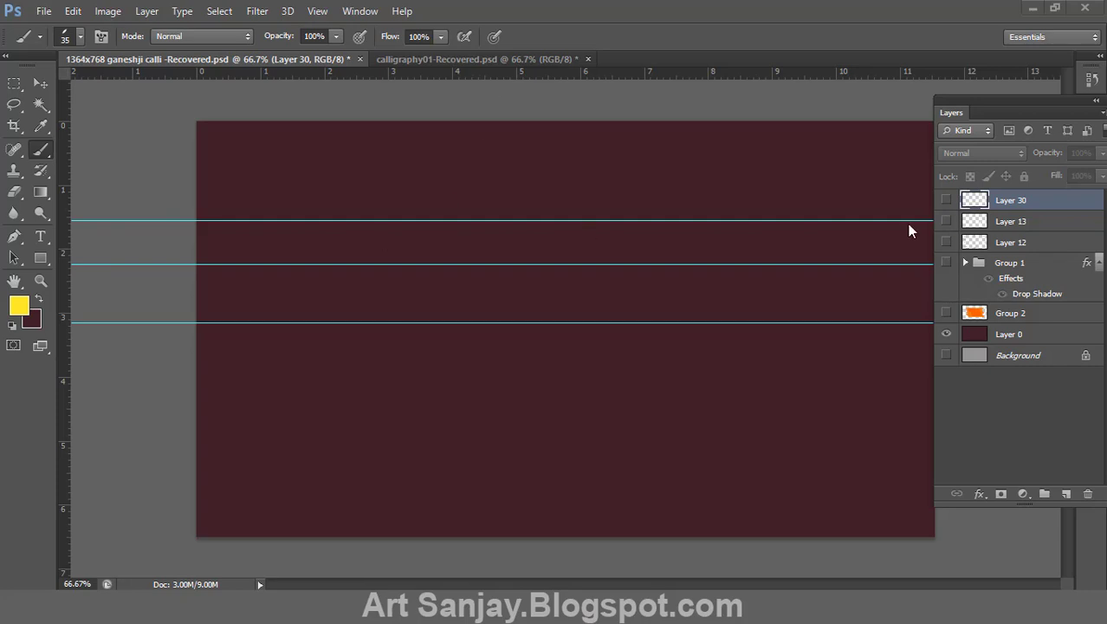
# - On a new layer, brush-letter 'Calligraphy' in yellow with a wavy swash under it and a looped y
pyautogui.click(1066, 493)
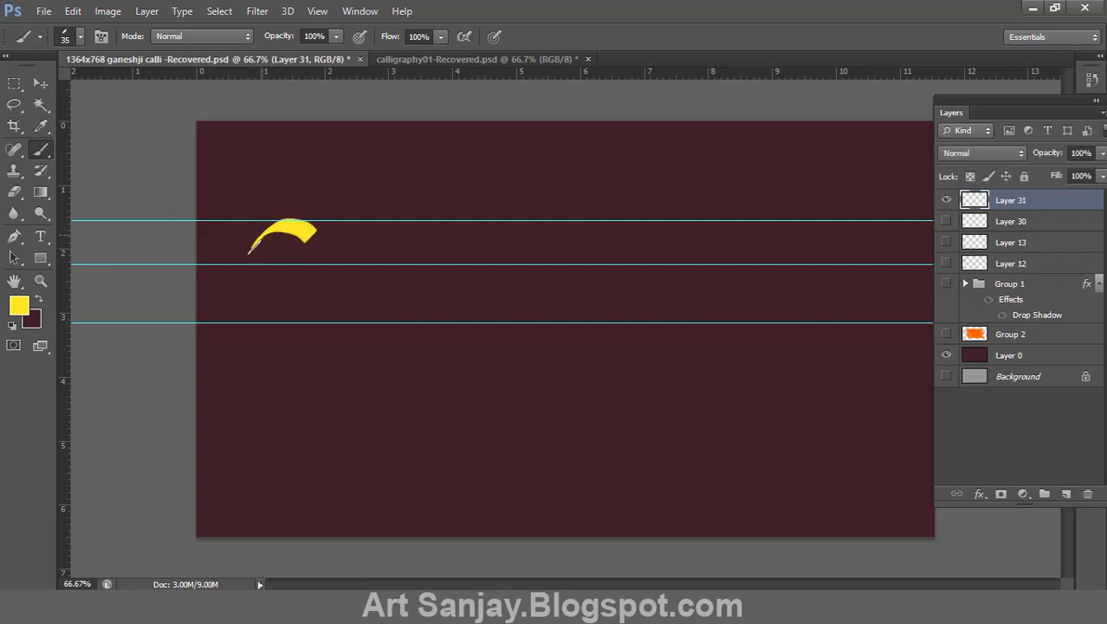
pyautogui.moveTo(249, 249); pyautogui.dragTo(324, 295)
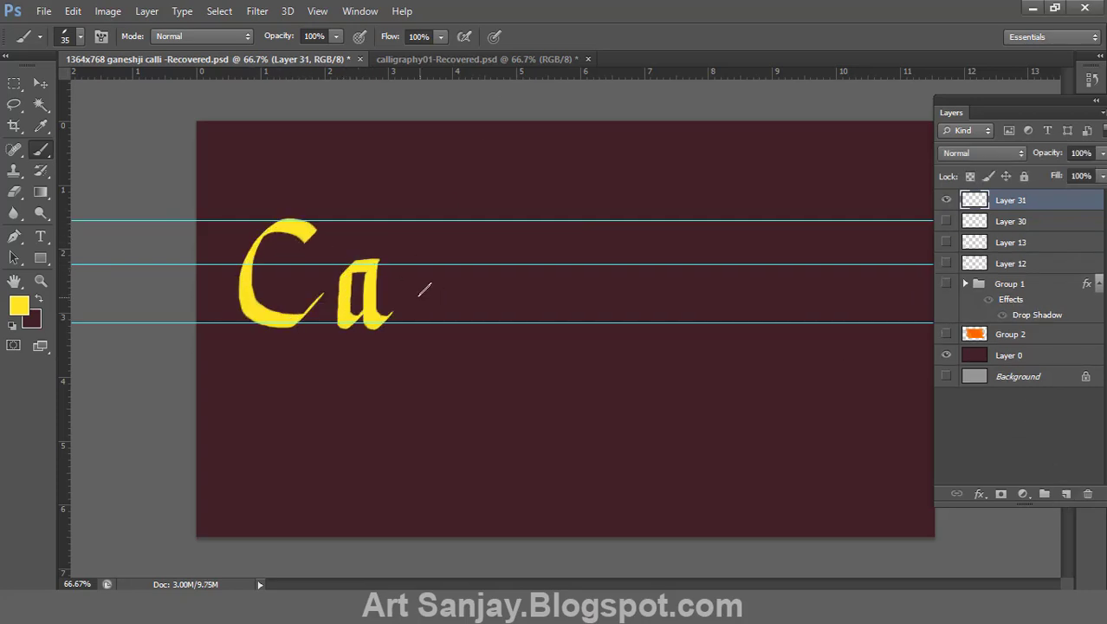
pyautogui.moveTo(429, 230); pyautogui.dragTo(444, 293)
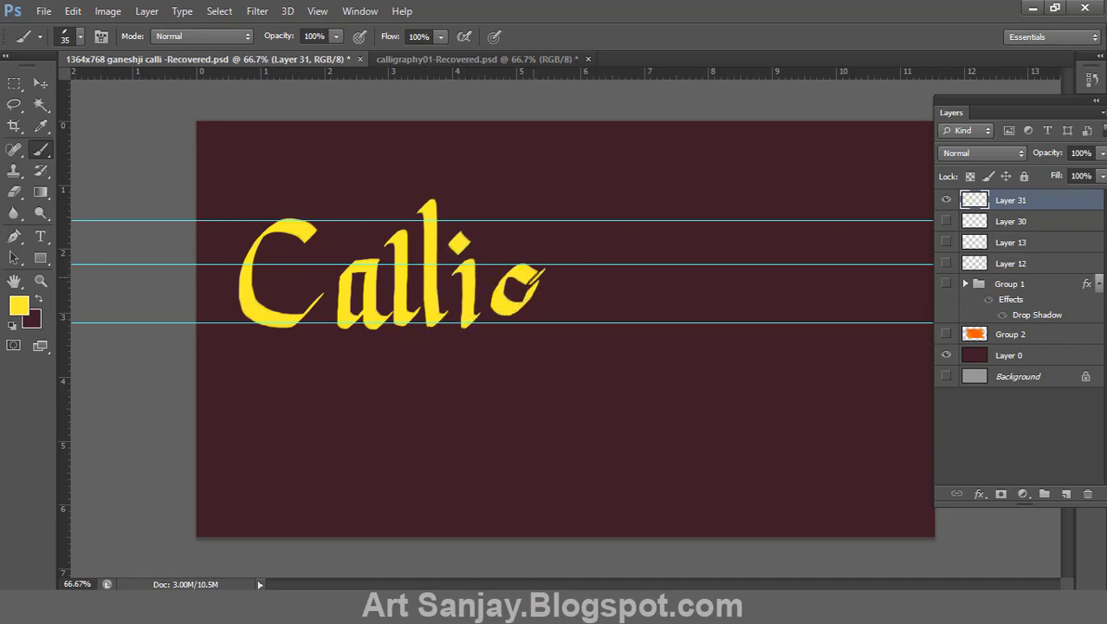
pyautogui.moveTo(328, 348); pyautogui.dragTo(541, 395)
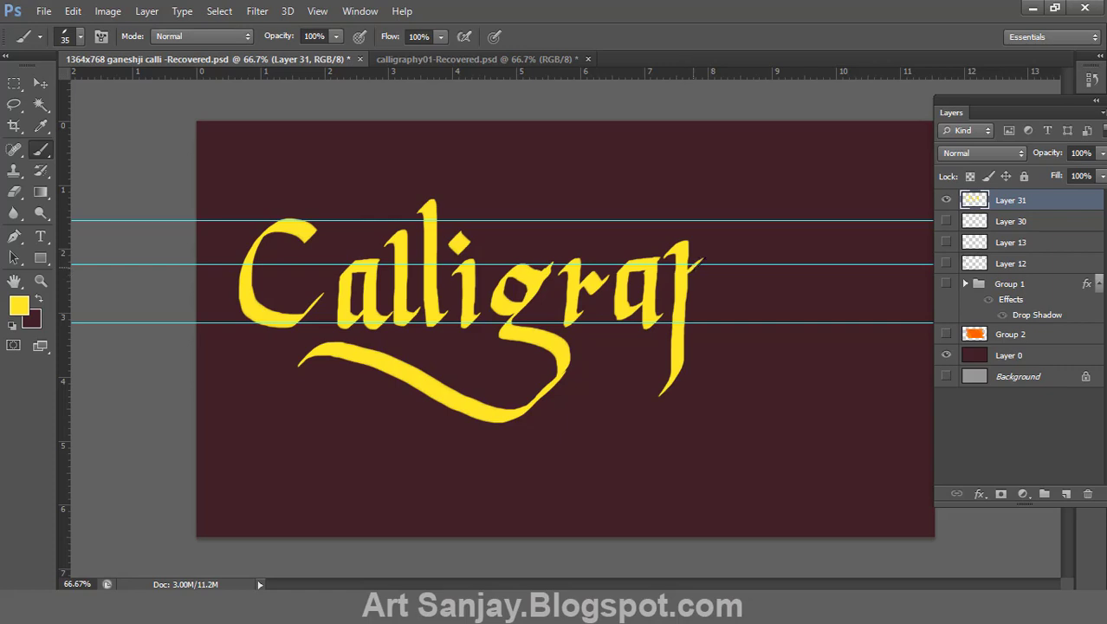
pyautogui.moveTo(771, 198); pyautogui.dragTo(771, 279)
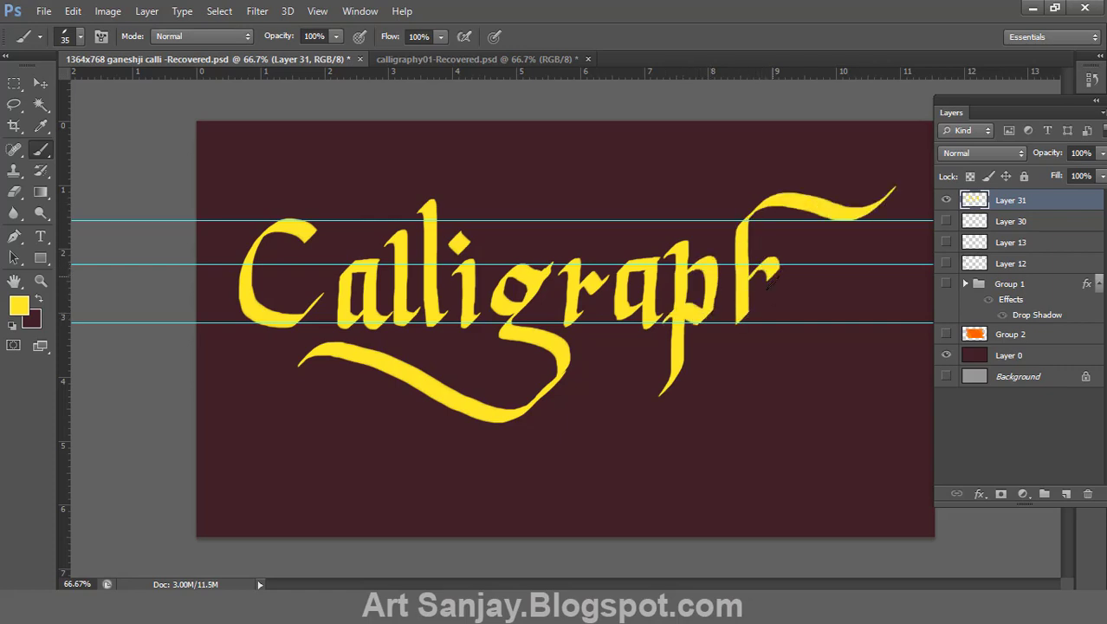
pyautogui.moveTo(836, 253)
pyautogui.mouseDown()
pyautogui.moveTo(887, 344)
pyautogui.moveTo(873, 248)
pyautogui.mouseUp()
# - Lasso the C onto its own layer, stretch it taller, and merge it back into the lettering
pyautogui.press('l')
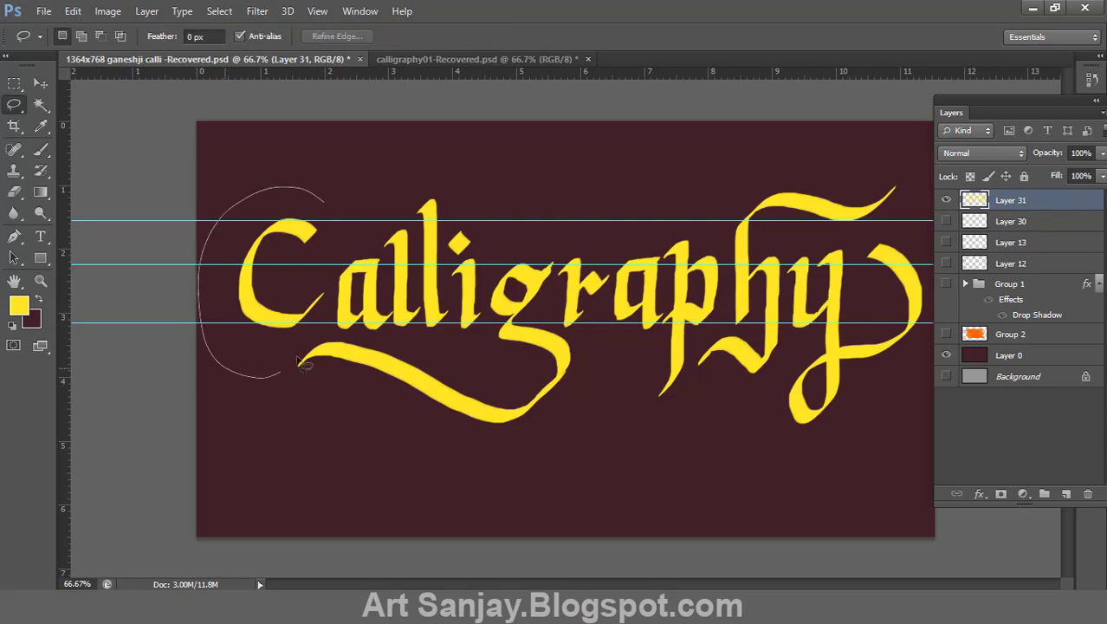
pyautogui.moveTo(310, 201); pyautogui.dragTo(333, 334)
pyautogui.hotkey('ctrl', 'shift', 'j')
pyautogui.press('v')
pyautogui.hotkey('ctrl', 't')
pyautogui.moveTo(295, 218); pyautogui.dragTo(304, 203)
pyautogui.press('Return')
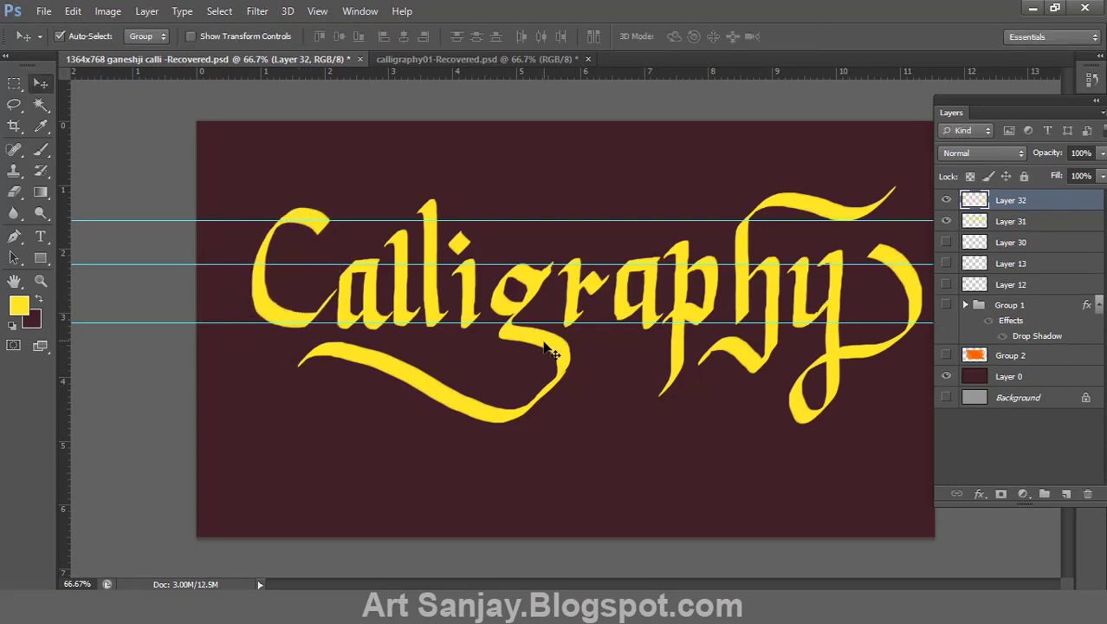
pyautogui.hotkey('ctrl', 'e')
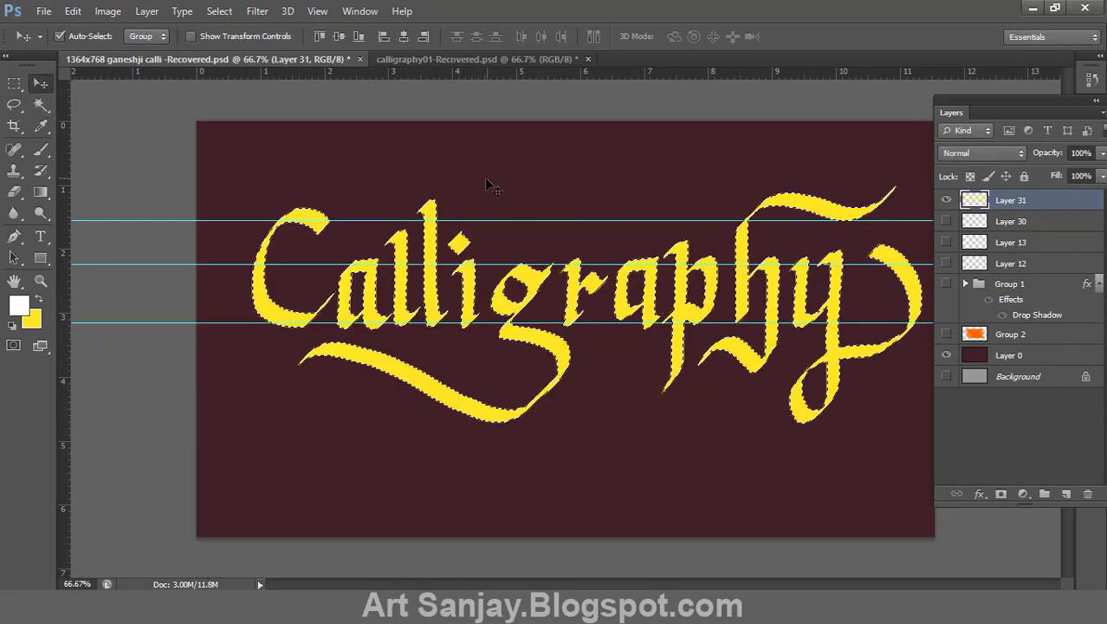
# - Fill the lettering white and scale it down to about 89%
pyautogui.hotkey('shift', 'alt', 'BackSpace')
pyautogui.hotkey('ctrl', 't')
pyautogui.moveTo(929, 428); pyautogui.dragTo(877, 409)
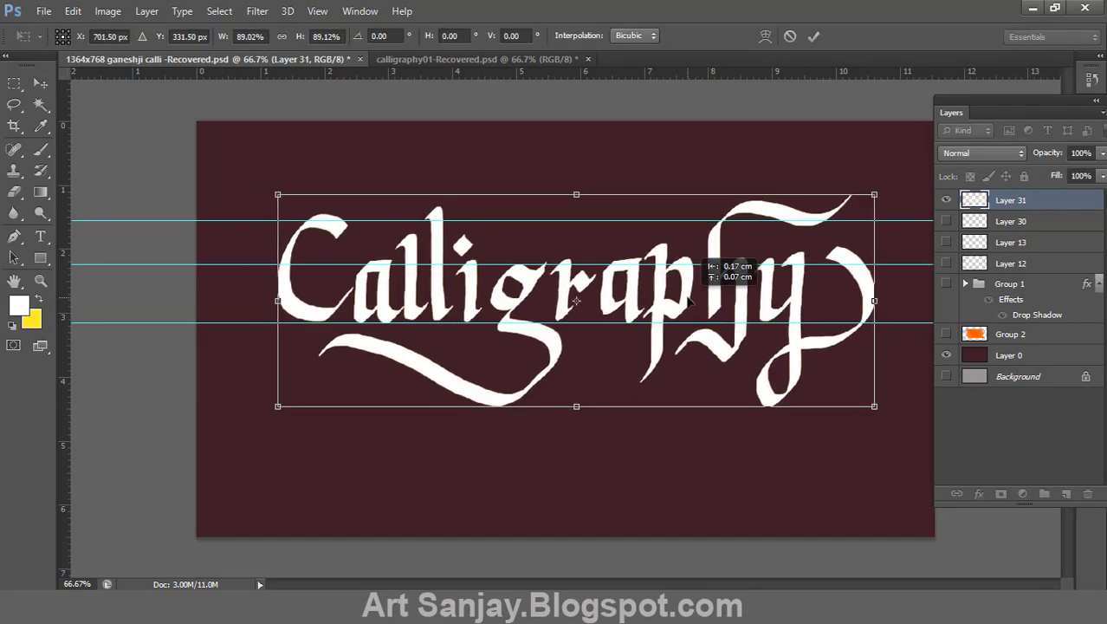
pyautogui.press('Return')
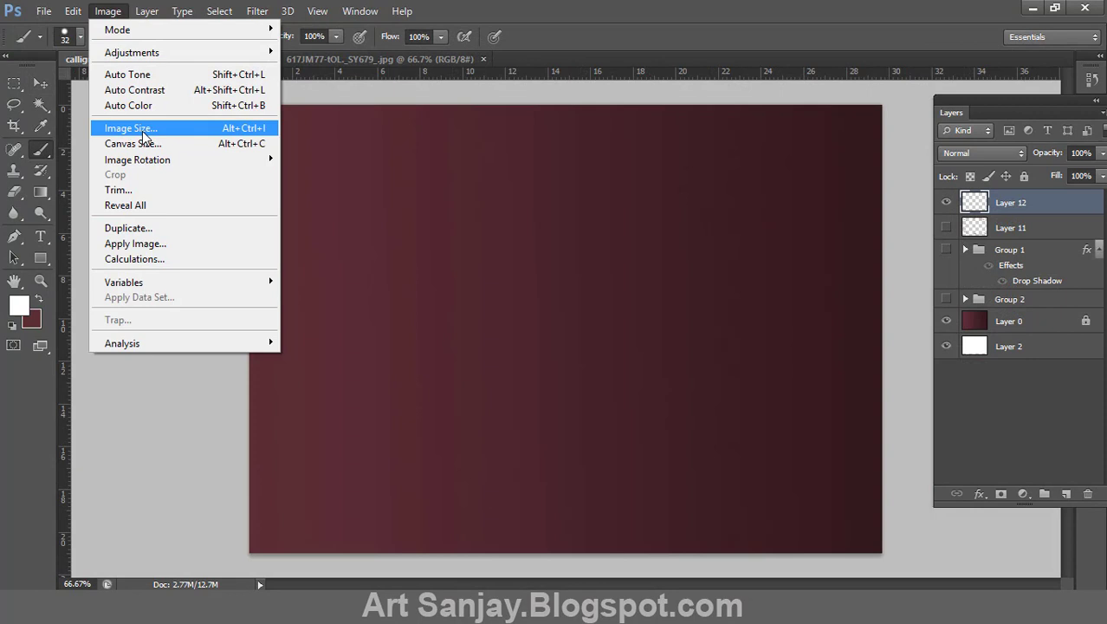
# - Dismiss the Image Size settings and select the Flat 35 px brush preset
pyautogui.click(113, 126)
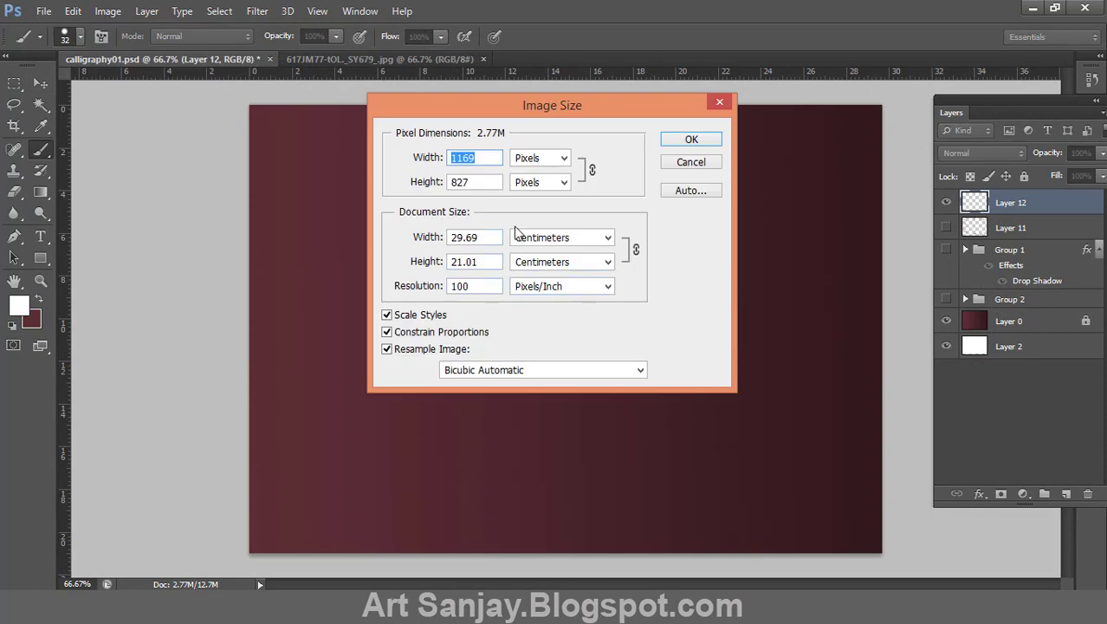
pyautogui.press('Escape')
pyautogui.click(80, 37)
pyautogui.scroll(3, 330, 255)
pyautogui.click(286, 216)
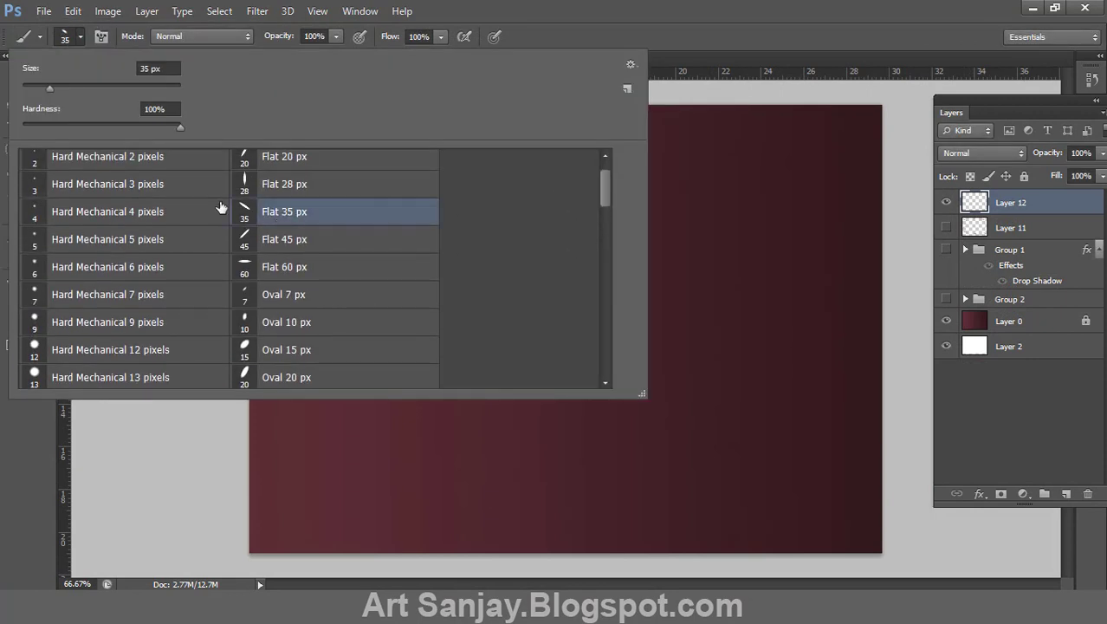
pyautogui.click(200, 439)
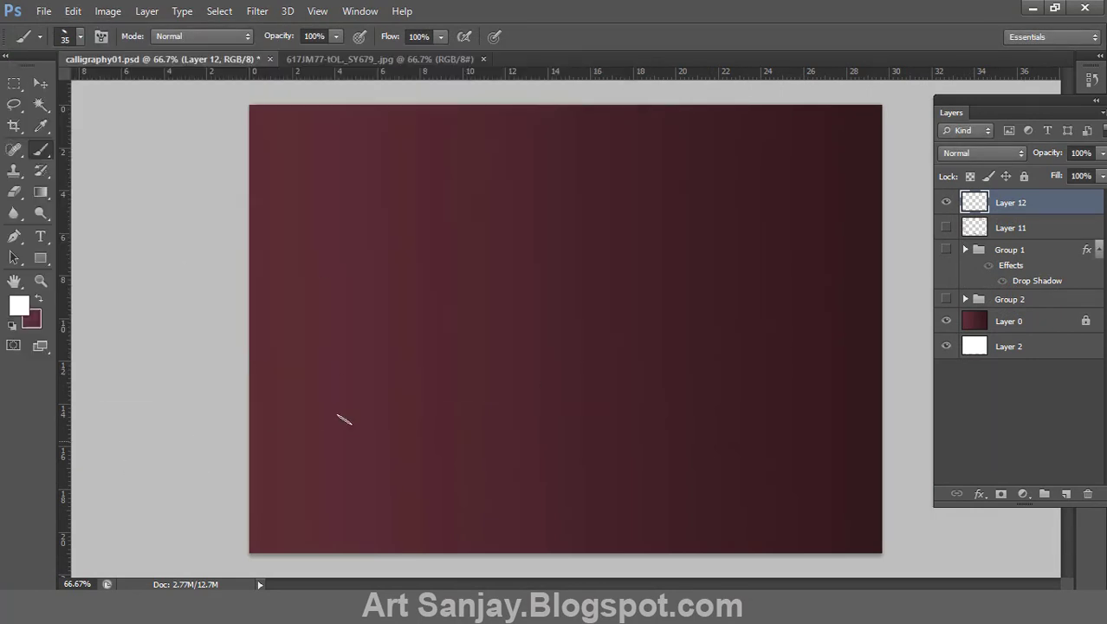
# - Keep white as foreground and tilt the brush tip to -34° with 1% spacing
pyautogui.click(19, 305)
pyautogui.press('Escape')
pyautogui.press('F5')
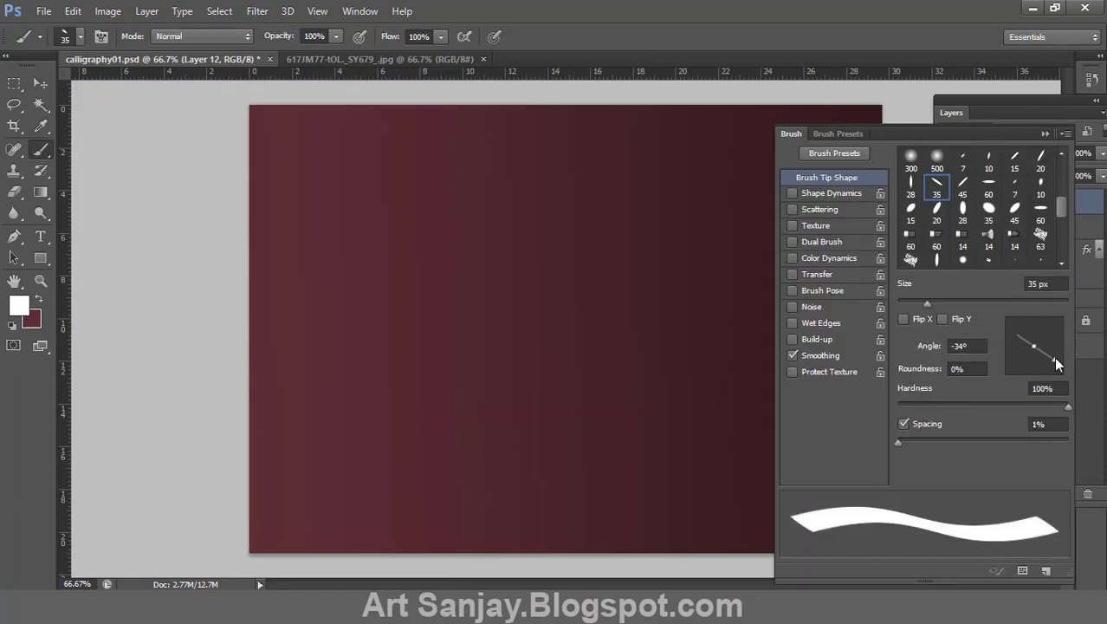
pyautogui.moveTo(1053, 356); pyautogui.dragTo(1049, 370)
pyautogui.click(833, 195)
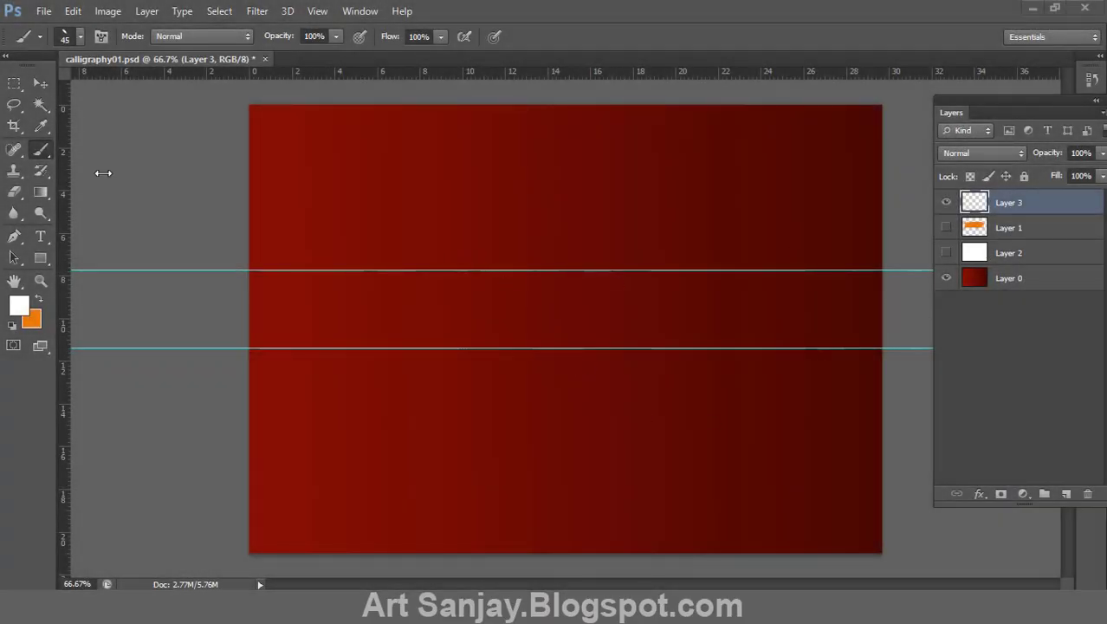
# - Paint the first white Devanagari letters through म, undoing unwanted strokes
pyautogui.moveTo(353, 333); pyautogui.dragTo(394, 299)
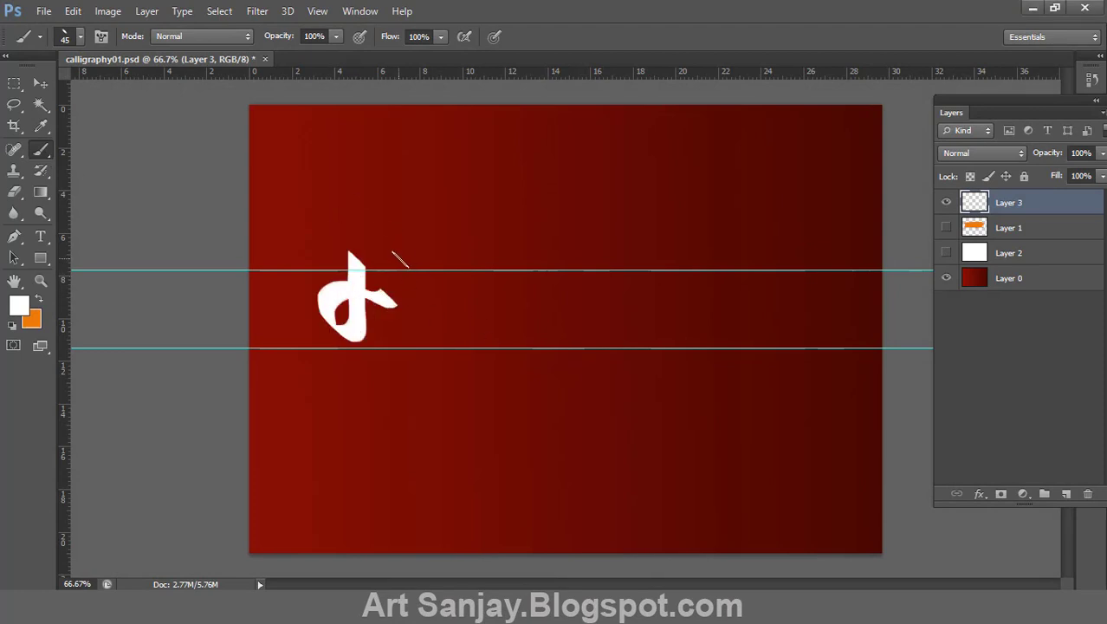
pyautogui.moveTo(395, 251); pyautogui.dragTo(388, 370)
pyautogui.moveTo(453, 329); pyautogui.dragTo(442, 295)
pyautogui.moveTo(490, 251); pyautogui.dragTo(487, 364)
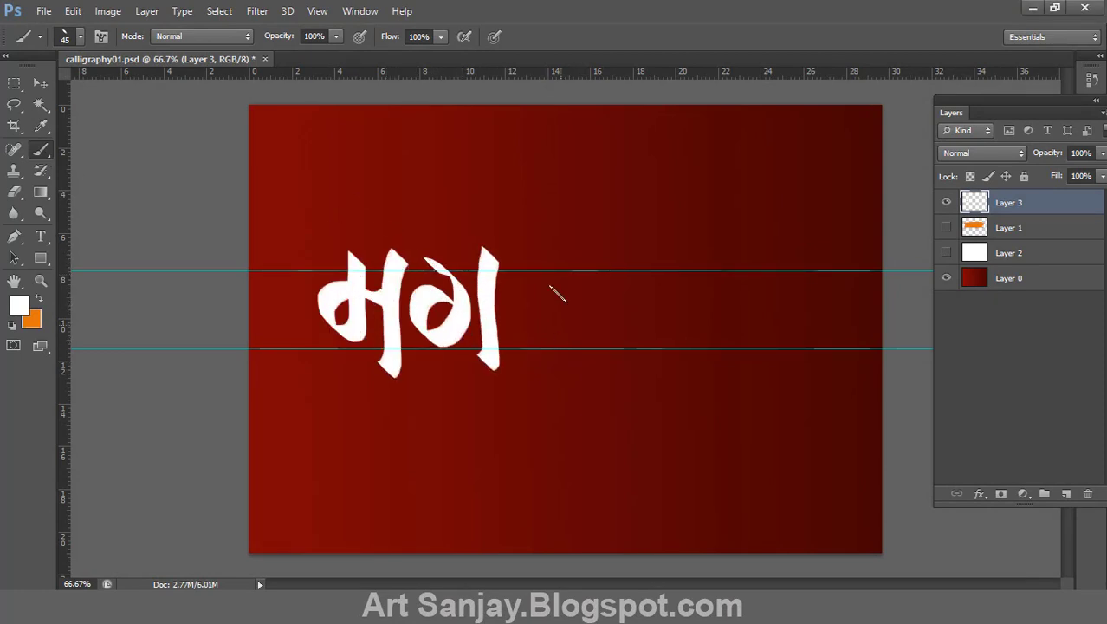
pyautogui.moveTo(555, 295); pyautogui.dragTo(576, 347)
pyautogui.moveTo(516, 286); pyautogui.dragTo(545, 363)
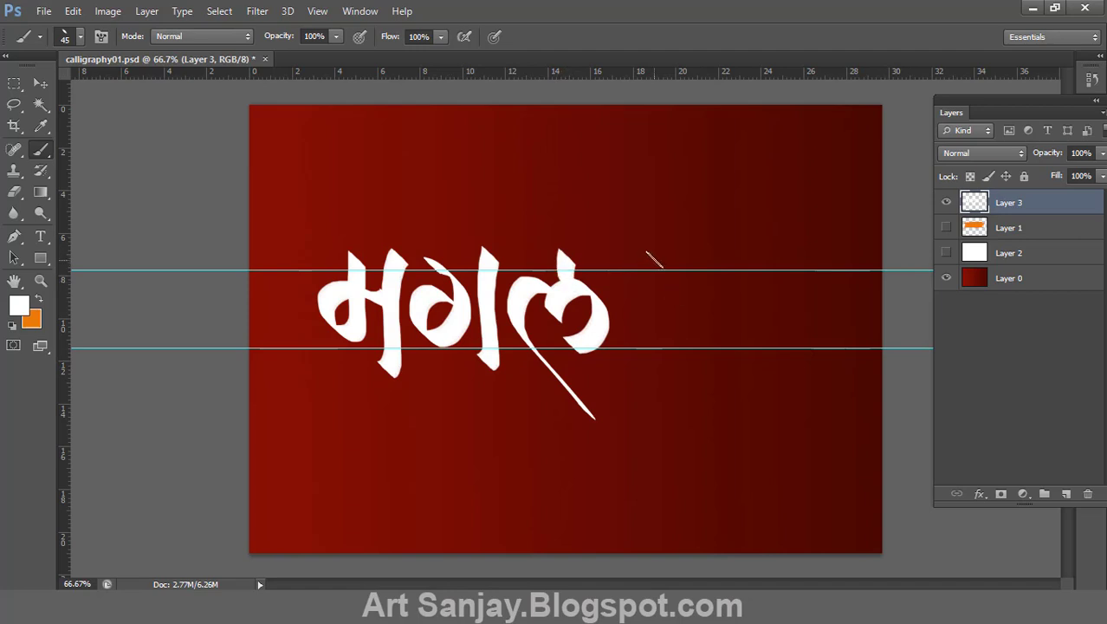
pyautogui.hotkey('ctrl', 'z')
pyautogui.hotkey('ctrl', 'z')
pyautogui.moveTo(622, 252); pyautogui.dragTo(689, 295)
pyautogui.moveTo(690, 249); pyautogui.dragTo(697, 372)
pyautogui.hotkey('ctrl', 'z')
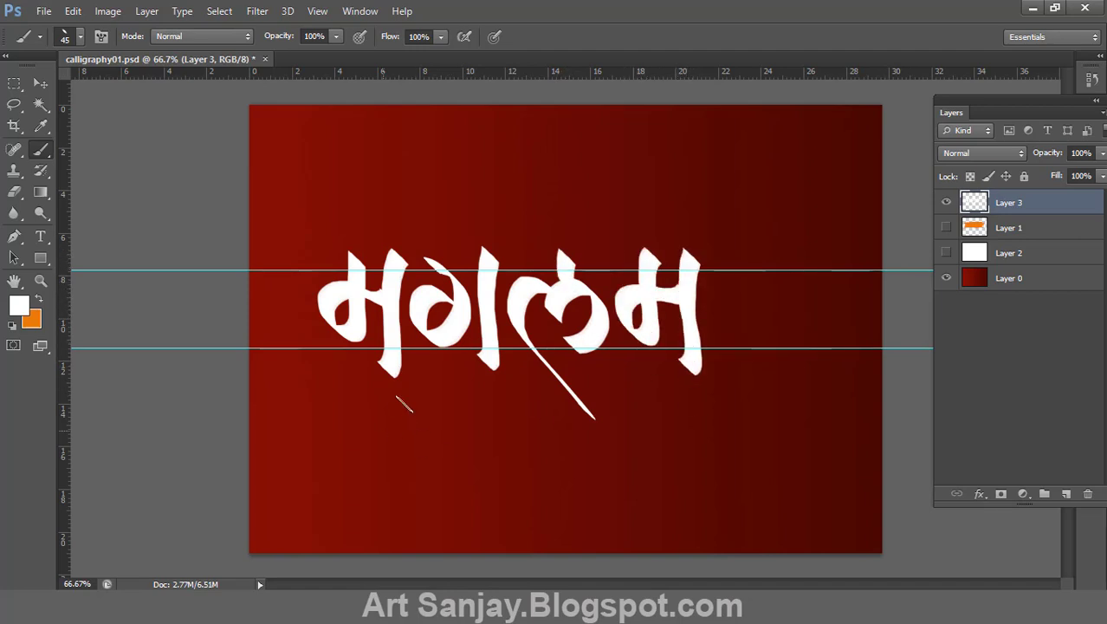
# - Sweep a long tail under the word and add two tall vertical strokes at its right
pyautogui.moveTo(441, 392); pyautogui.dragTo(690, 372)
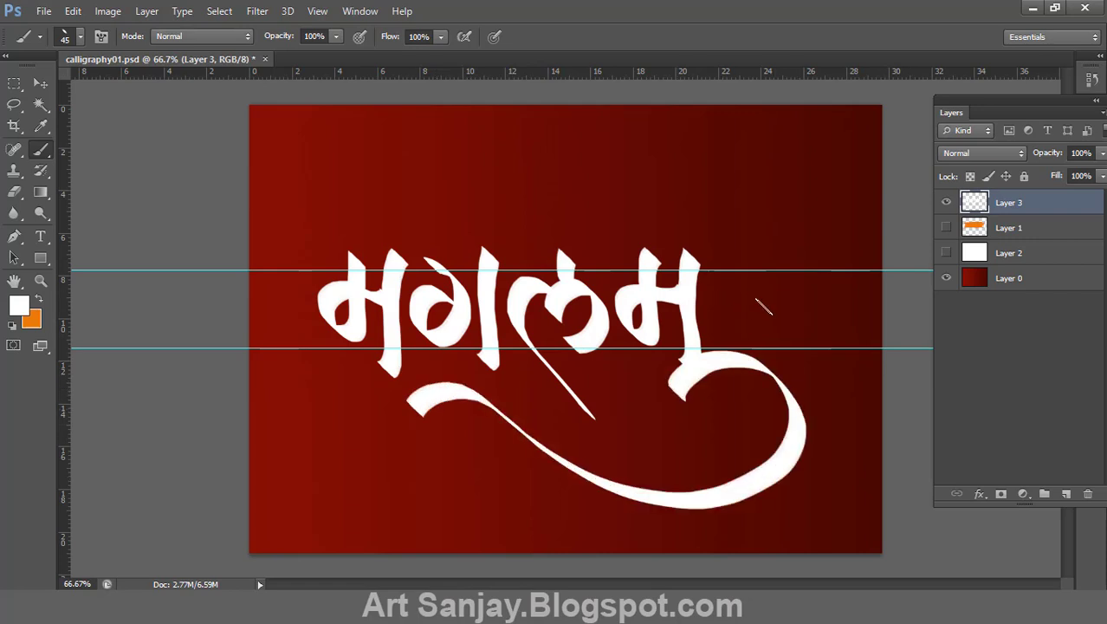
pyautogui.moveTo(771, 258); pyautogui.dragTo(774, 351)
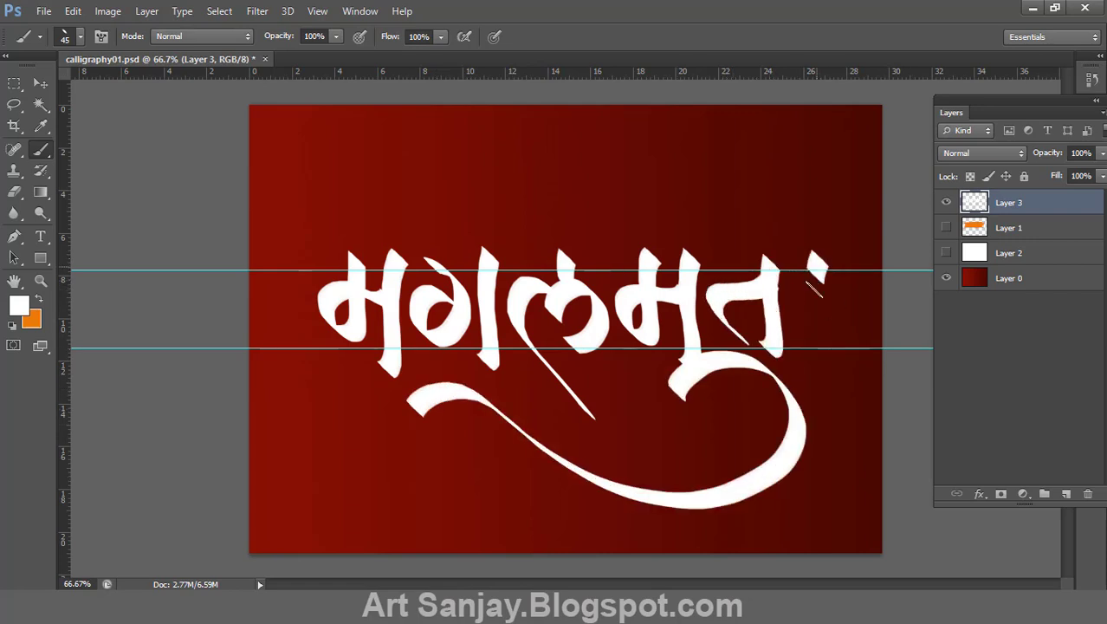
pyautogui.moveTo(816, 260); pyautogui.dragTo(810, 371)
pyautogui.hotkey('ctrl', 'z')
pyautogui.moveTo(816, 252); pyautogui.dragTo(809, 390)
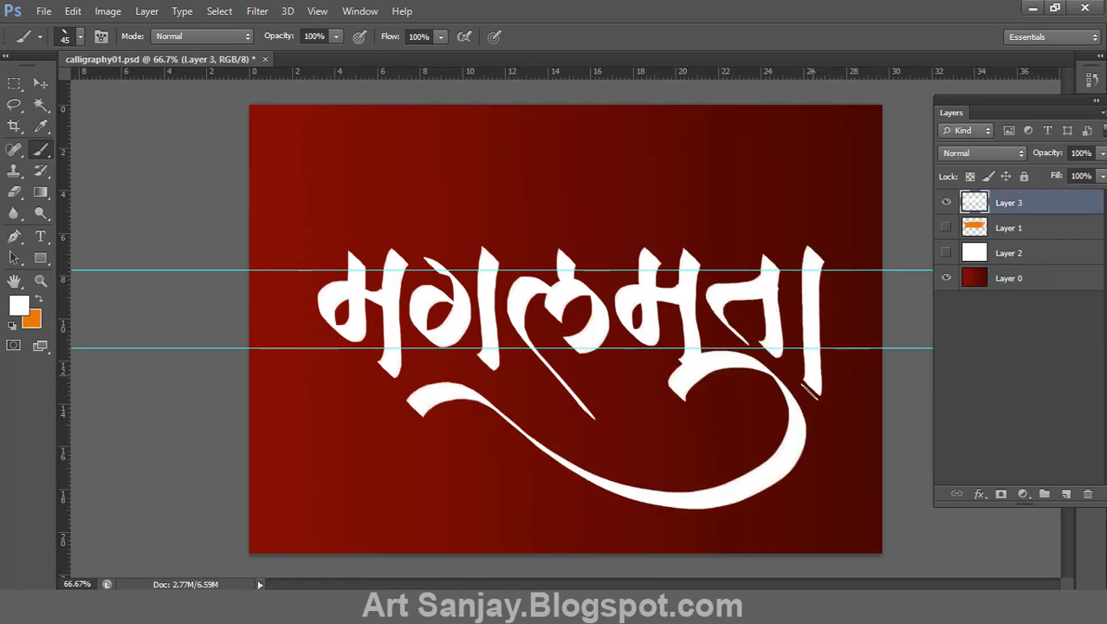
# - Draw the headline bar across the word and a curled vowel loop above it, discarding the dot
pyautogui.moveTo(324, 260); pyautogui.dragTo(854, 263)
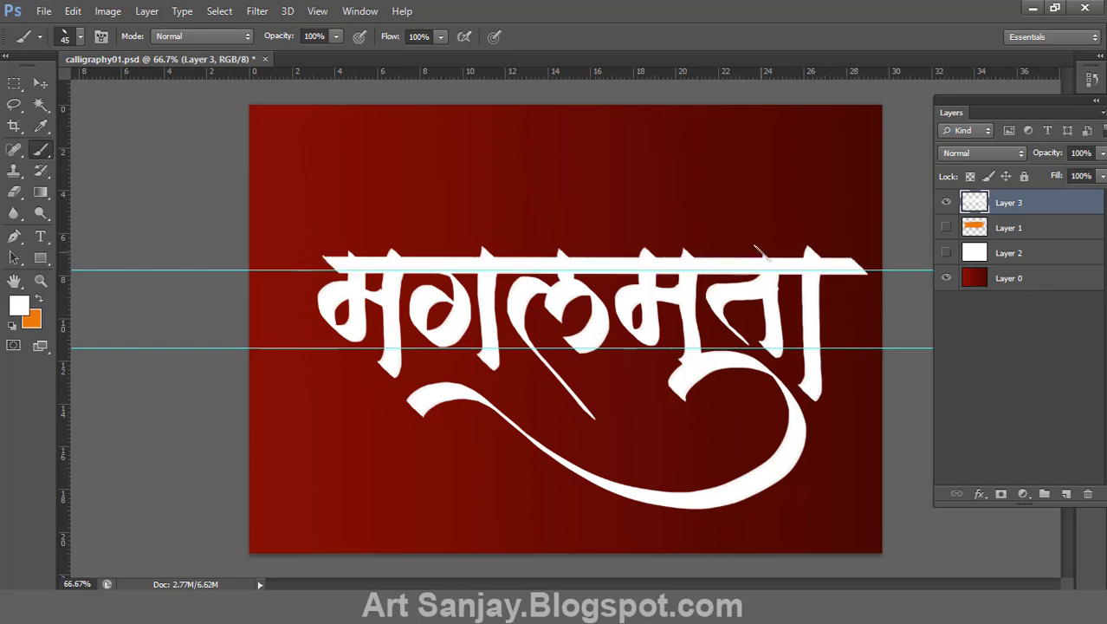
pyautogui.moveTo(708, 256); pyautogui.dragTo(810, 244)
pyautogui.moveTo(773, 201); pyautogui.dragTo(850, 209)
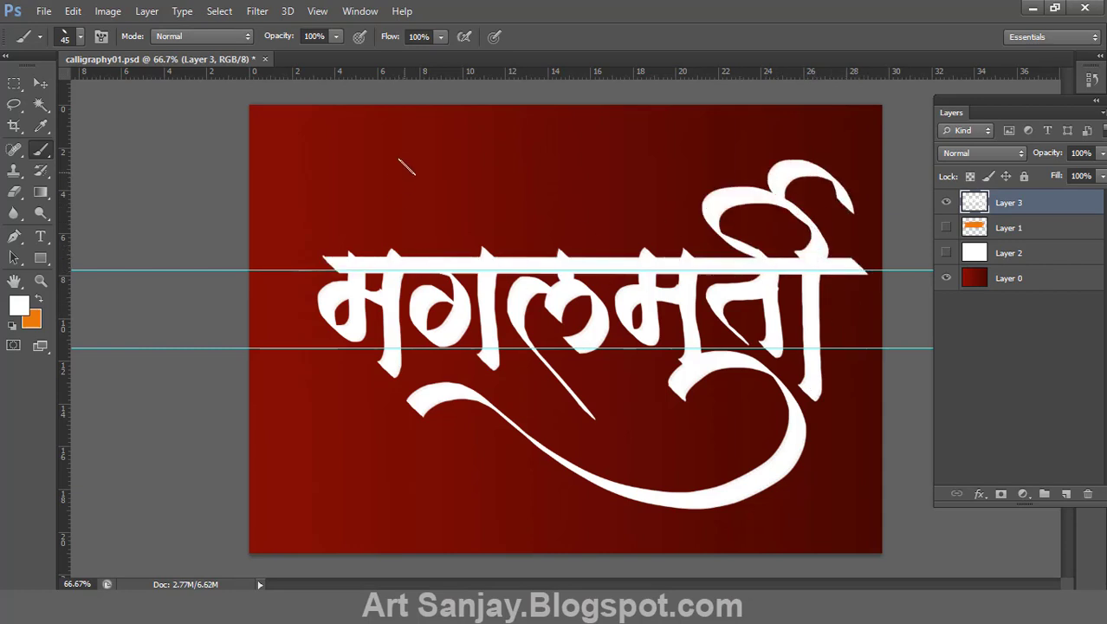
pyautogui.moveTo(407, 164)
pyautogui.mouseDown()
pyautogui.moveTo(394, 149)
pyautogui.moveTo(362, 161)
pyautogui.mouseUp()
pyautogui.hotkey('ctrl', 'z')
pyautogui.hotkey('ctrl', 'z')
# - Shrink the मंगलमूर्ती calligraphy to about 50% and move it into the upper canvas
pyautogui.click(946, 202)
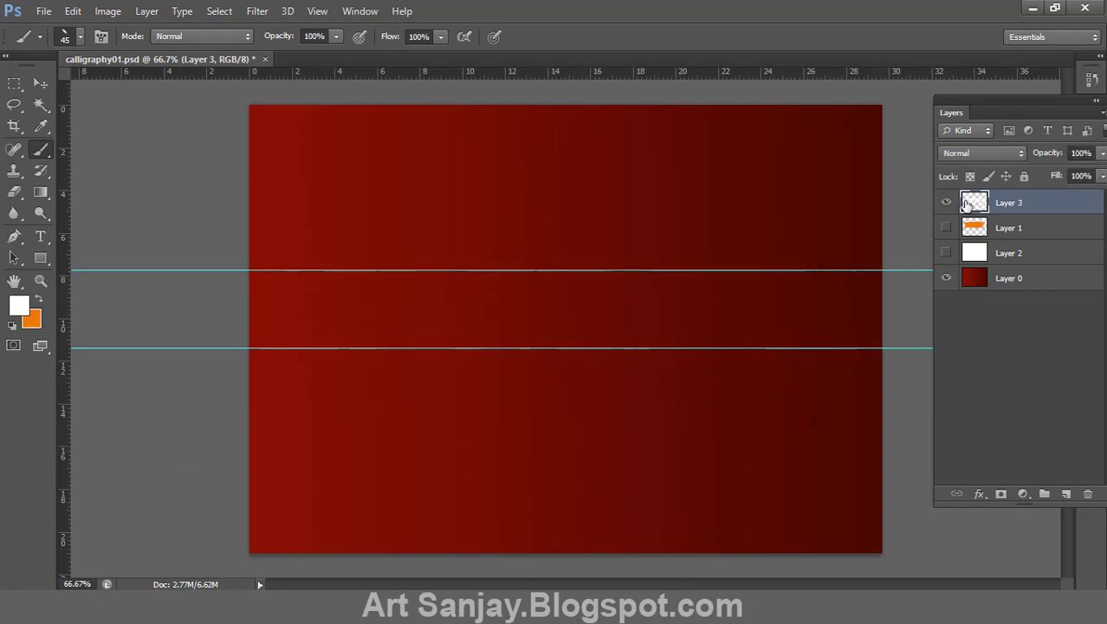
pyautogui.hotkey('ctrl', 't')
pyautogui.moveTo(850, 171); pyautogui.dragTo(736, 251)
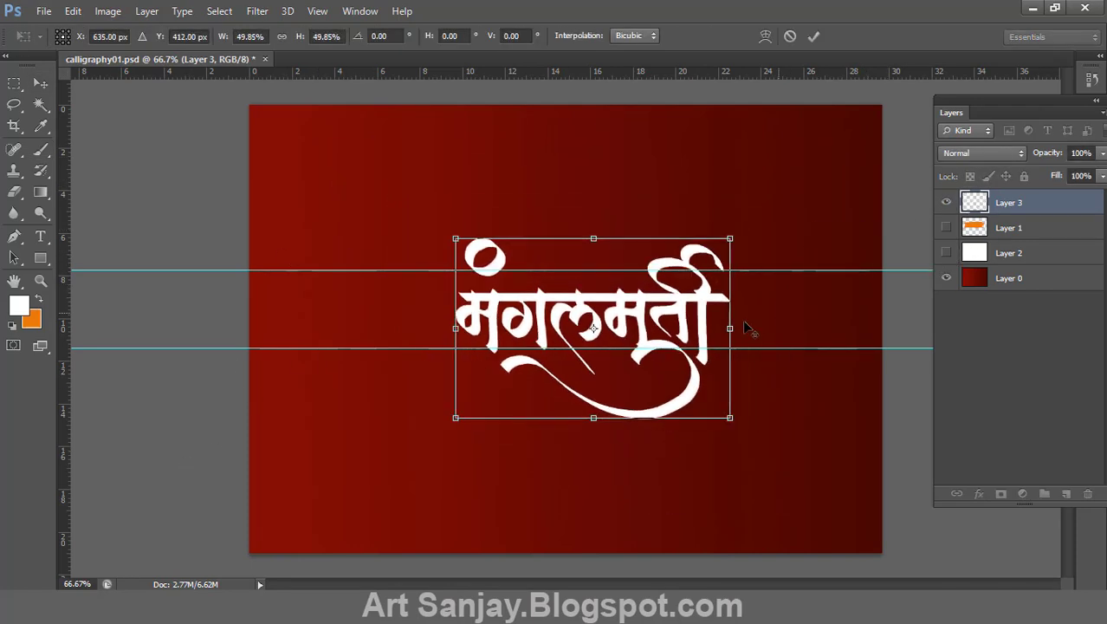
pyautogui.moveTo(625, 383); pyautogui.dragTo(552, 242)
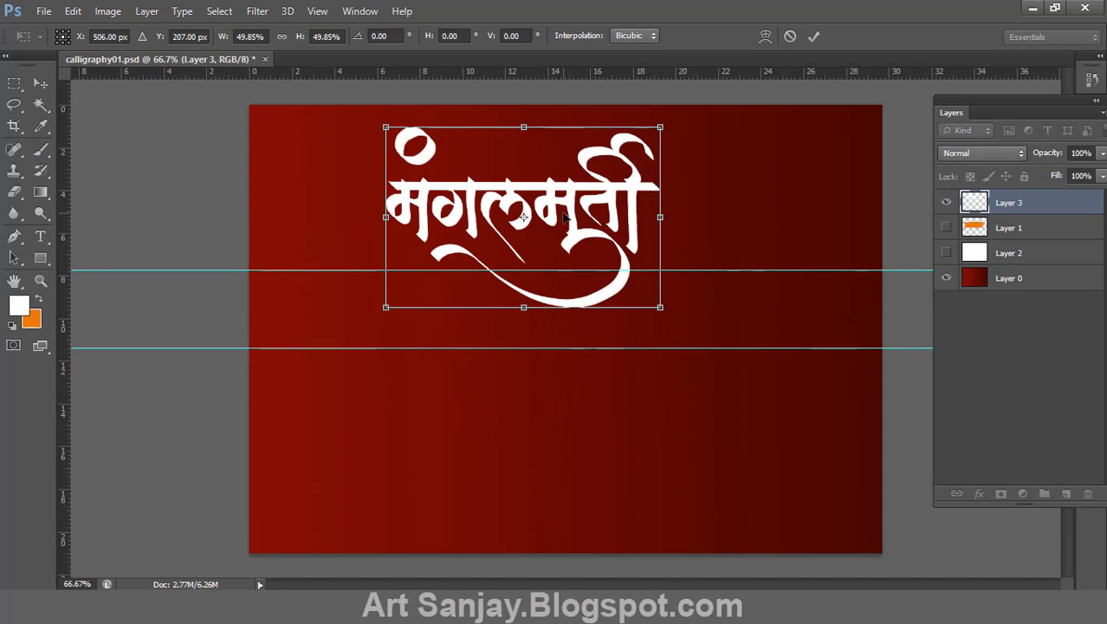
pyautogui.press('Return')
# - Enlarge मंगलमूर्ती slightly and nudge it a little lower
pyautogui.click(864, 232)
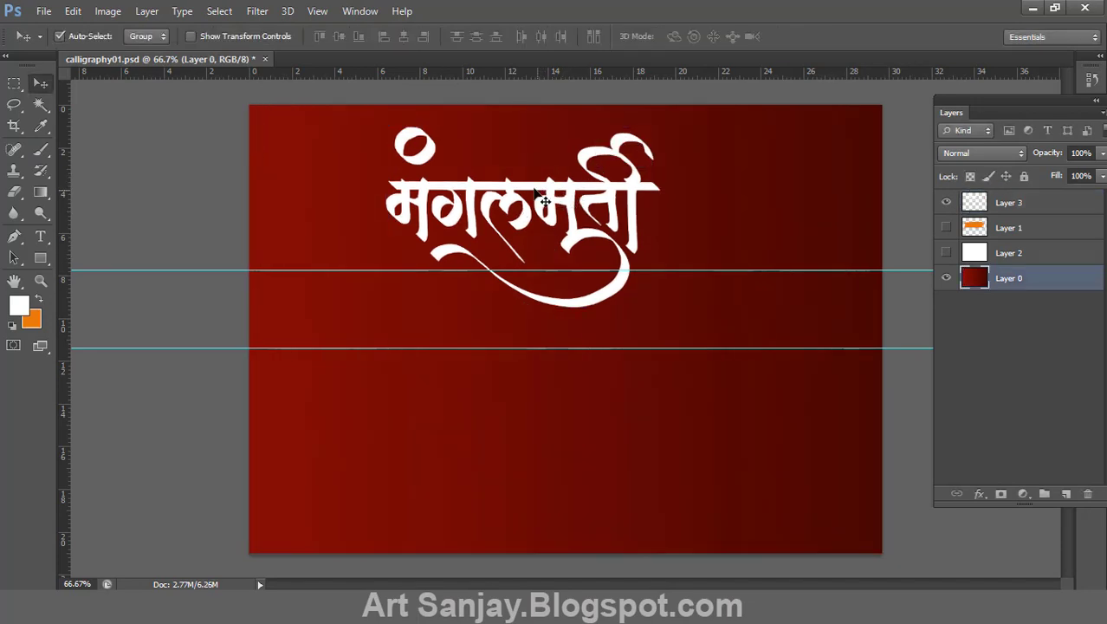
pyautogui.click(520, 216)
pyautogui.hotkey('ctrl', 't')
pyautogui.moveTo(660, 307); pyautogui.dragTo(717, 317)
pyautogui.moveTo(628, 184); pyautogui.dragTo(628, 196)
# - Commit the transform, hide Layer 3, and add a new empty layer
pyautogui.press('Return')
pyautogui.click(946, 202)
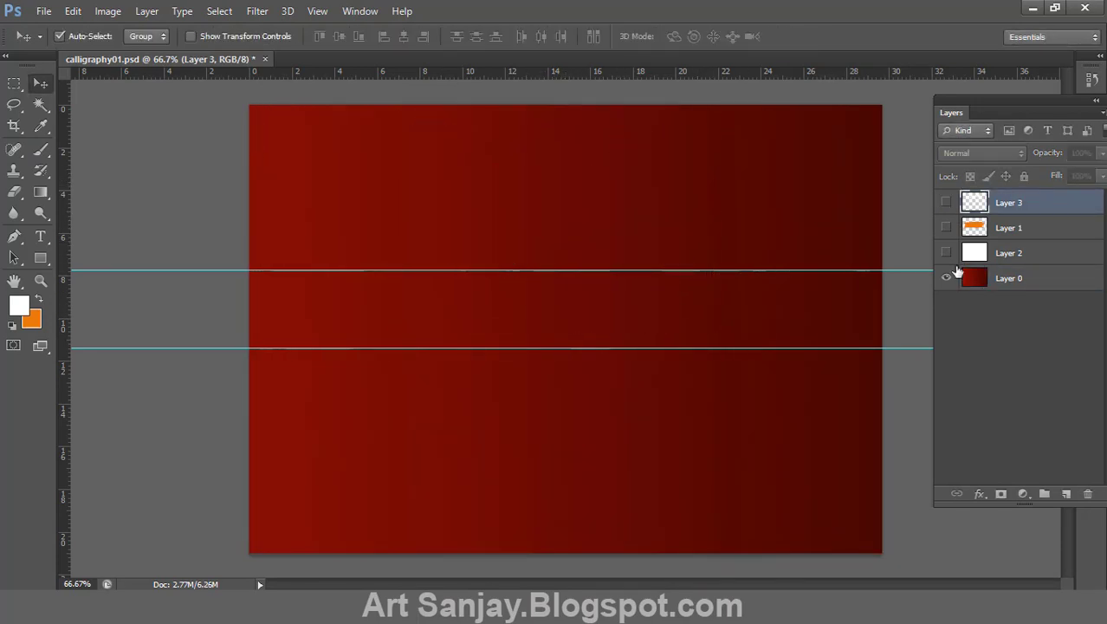
pyautogui.click(1066, 493)
# - Brush the first white letters of मोरया and its long sweeping tail stroke
pyautogui.press('b')
pyautogui.moveTo(398, 272)
pyautogui.mouseDown()
pyautogui.moveTo(368, 321)
pyautogui.moveTo(433, 299)
pyautogui.mouseUp()
pyautogui.moveTo(438, 253); pyautogui.dragTo(433, 385)
pyautogui.moveTo(477, 248); pyautogui.dragTo(479, 362)
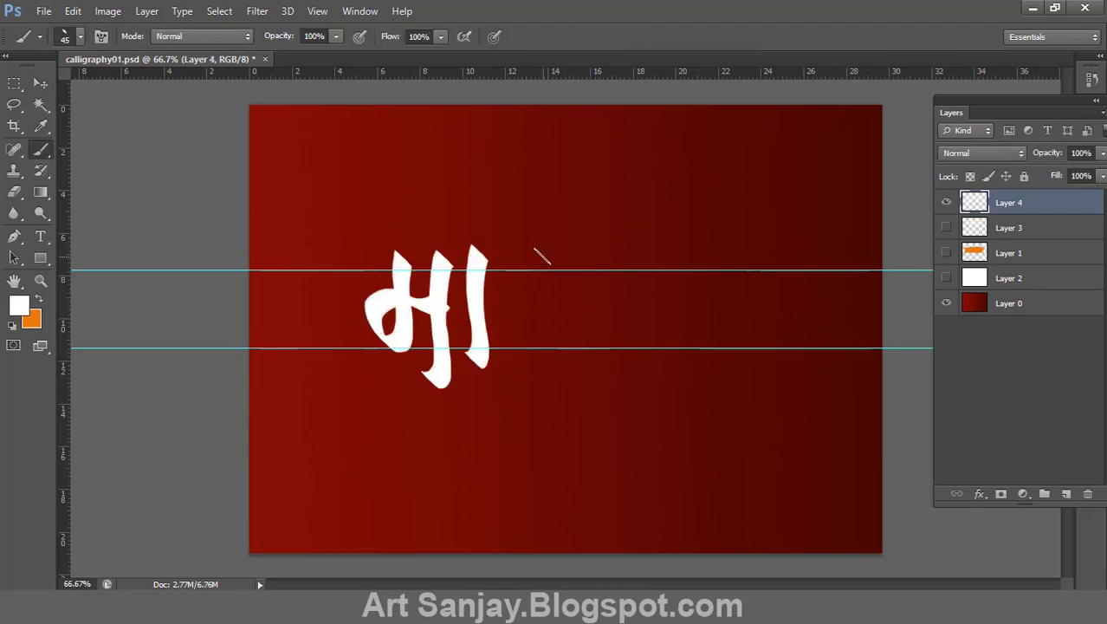
pyautogui.moveTo(542, 257)
pyautogui.mouseDown()
pyautogui.moveTo(508, 300)
pyautogui.moveTo(830, 388)
pyautogui.mouseUp()
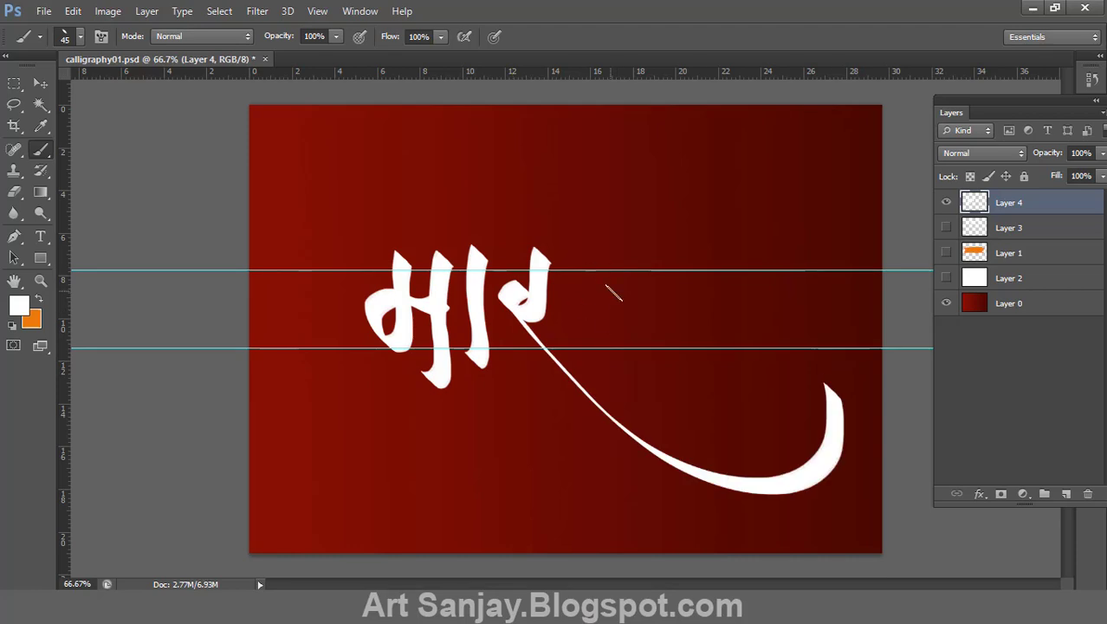
# - Add the last letters' vertical strokes, a straight headline and top flourish, then select the word's pixels
pyautogui.moveTo(639, 260); pyautogui.dragTo(632, 351)
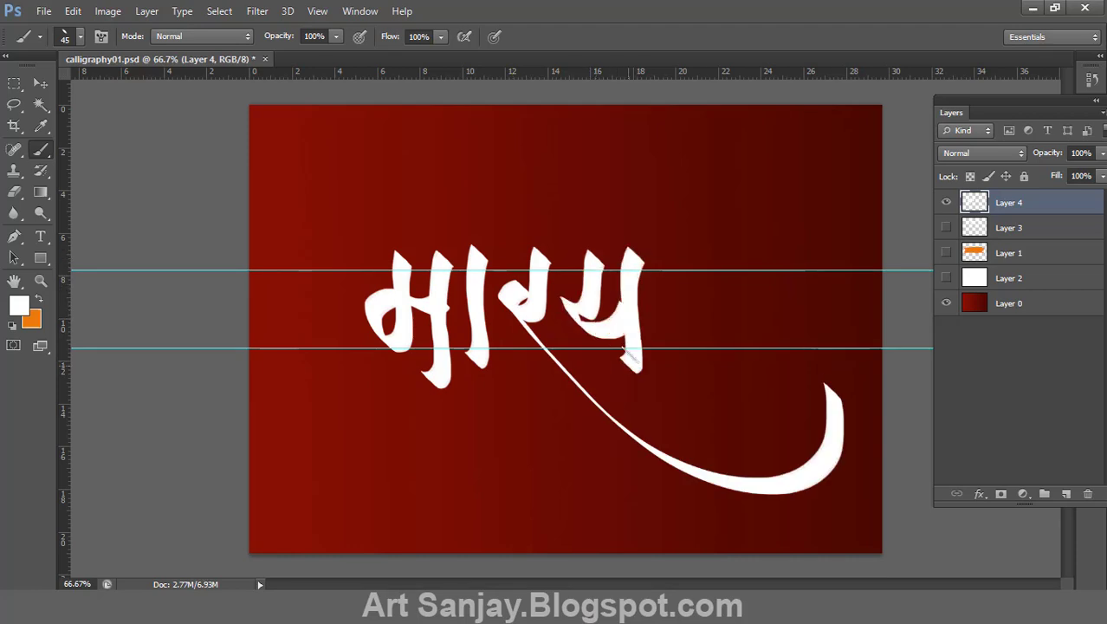
pyautogui.hotkey('ctrl', 'z')
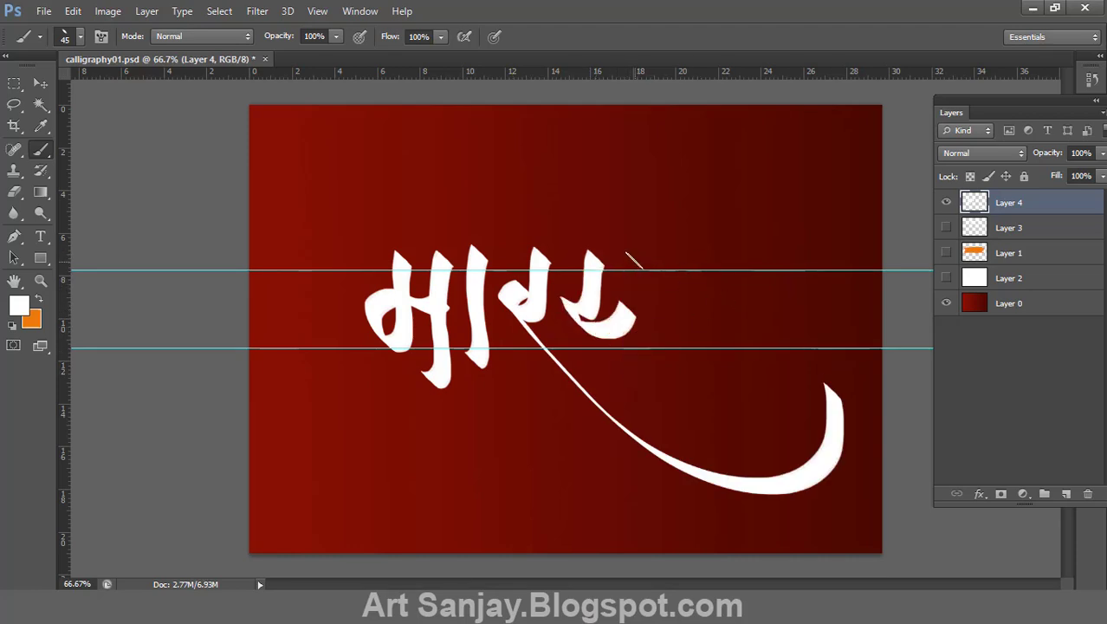
pyautogui.moveTo(636, 253); pyautogui.dragTo(628, 377)
pyautogui.moveTo(671, 253); pyautogui.dragTo(673, 384)
pyautogui.hotkey('ctrl', 'z')
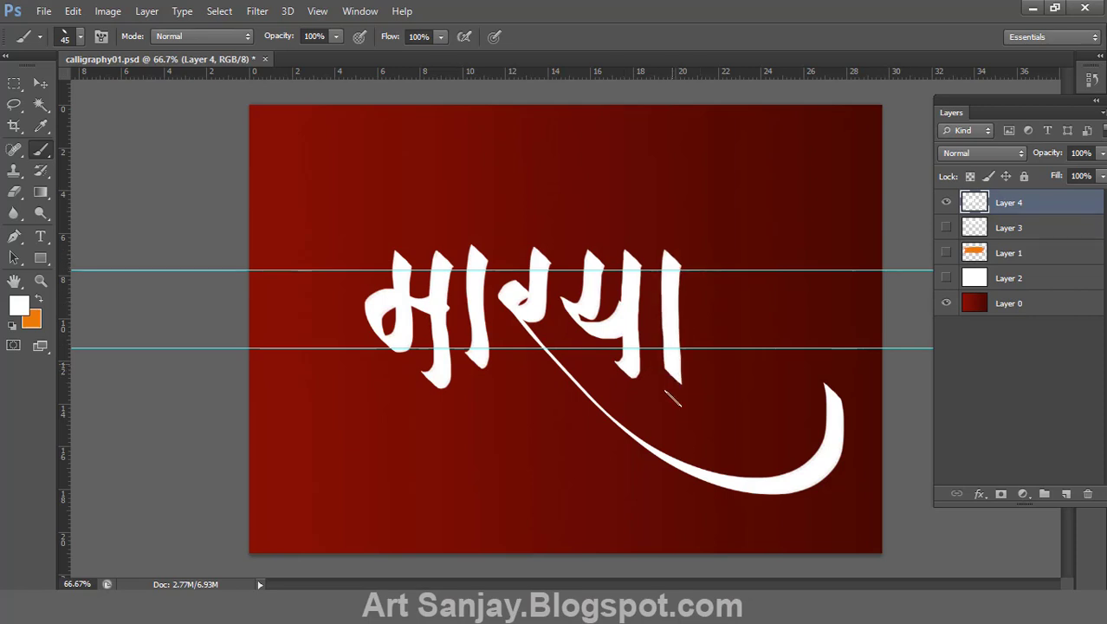
pyautogui.keyDown('shift'); pyautogui.click(731, 265); pyautogui.keyUp('shift')
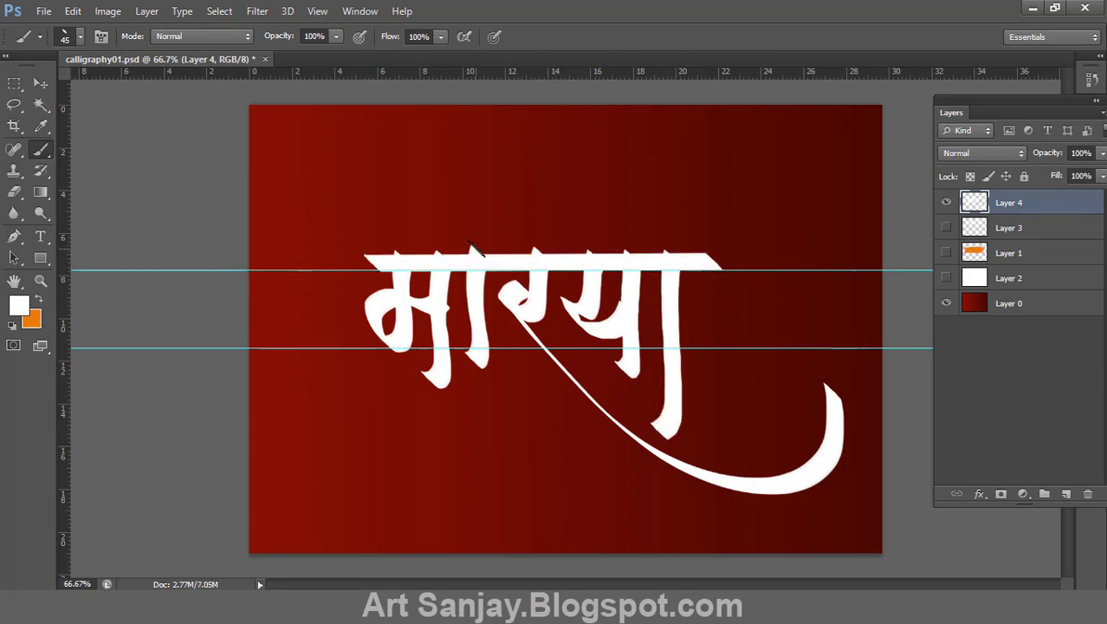
pyautogui.moveTo(470, 247)
pyautogui.mouseDown()
pyautogui.moveTo(295, 169)
pyautogui.moveTo(476, 251)
pyautogui.mouseUp()
pyautogui.hotkey('ctrl', 'z')
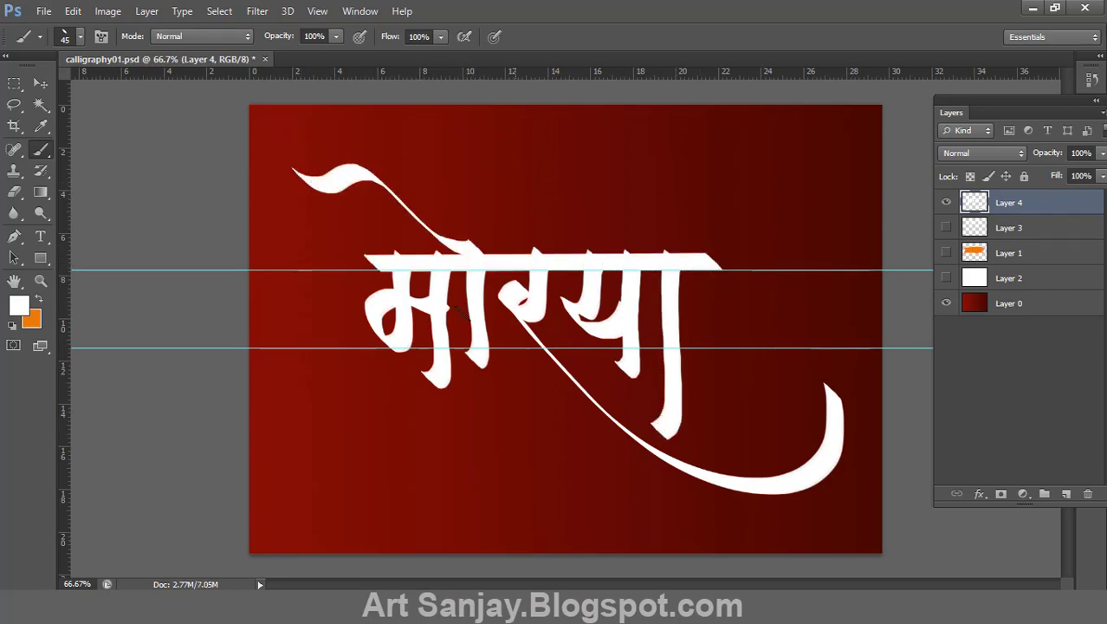
pyautogui.keyDown('ctrl'); pyautogui.click(974, 202); pyautogui.keyUp('ctrl')
# - Deselect and scale मोरया down around its centre
pyautogui.hotkey('ctrl', 'd')
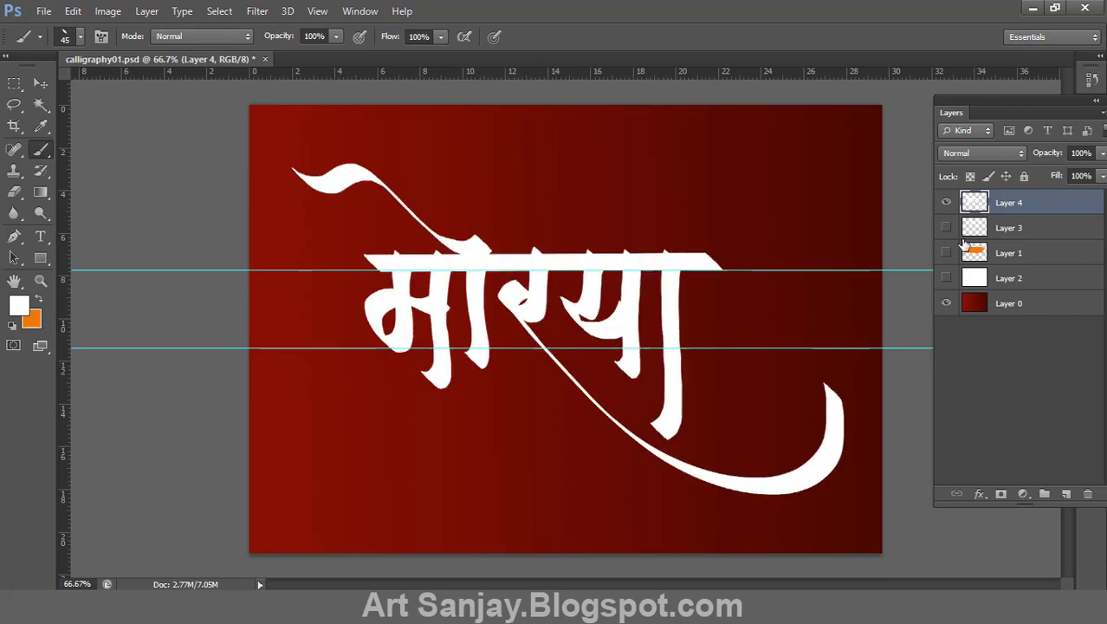
pyautogui.hotkey('ctrl', 't')
pyautogui.moveTo(860, 160)
pyautogui.mouseDown()
pyautogui.moveTo(782, 265)
pyautogui.moveTo(754, 363)
pyautogui.mouseUp()
pyautogui.press('Return')
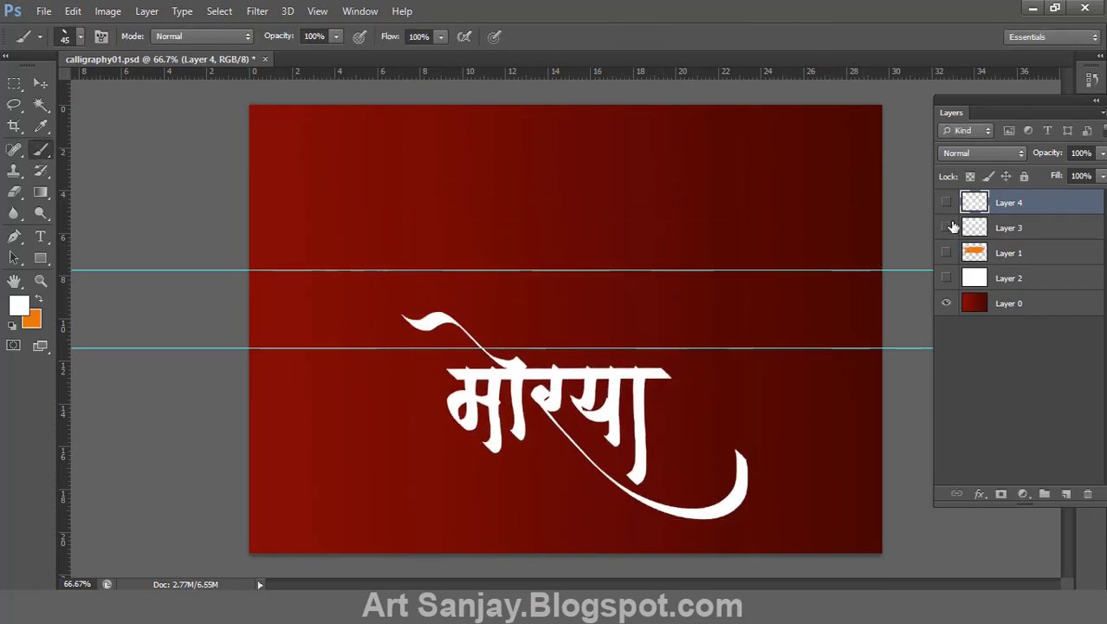
# - Show मंगलमूर्ती again, enlarge it, and shift मोरया right and lower beneath it
pyautogui.click(946, 227)
pyautogui.press('v')
pyautogui.moveTo(603, 390); pyautogui.dragTo(630, 385)
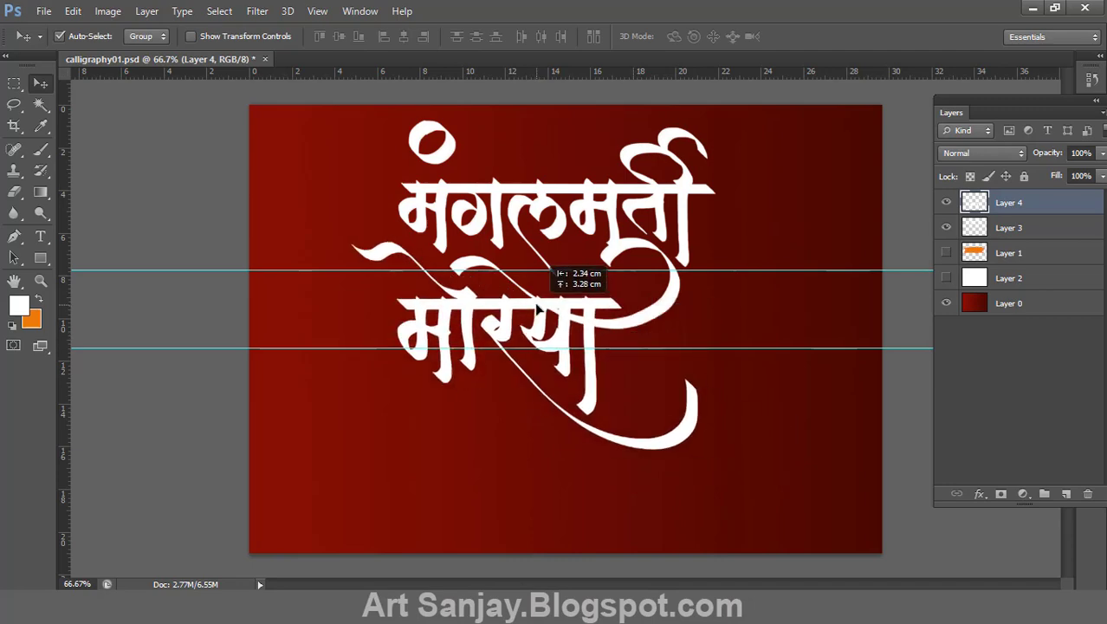
pyautogui.hotkey('ctrl', 't')
pyautogui.moveTo(569, 198); pyautogui.dragTo(641, 169)
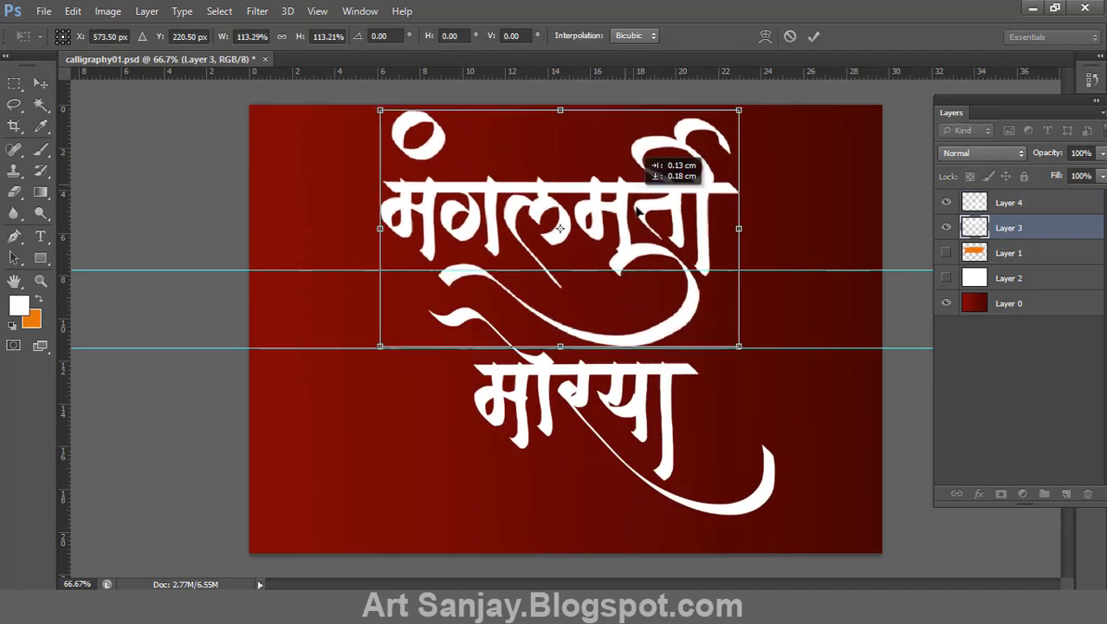
pyautogui.press('Return')
pyautogui.moveTo(654, 381)
pyautogui.mouseDown()
pyautogui.moveTo(654, 406)
pyautogui.moveTo(636, 387)
pyautogui.moveTo(712, 400)
pyautogui.moveTo(667, 388)
pyautogui.mouseUp()
pyautogui.hotkey('ctrl', 't')
pyautogui.press('Escape')
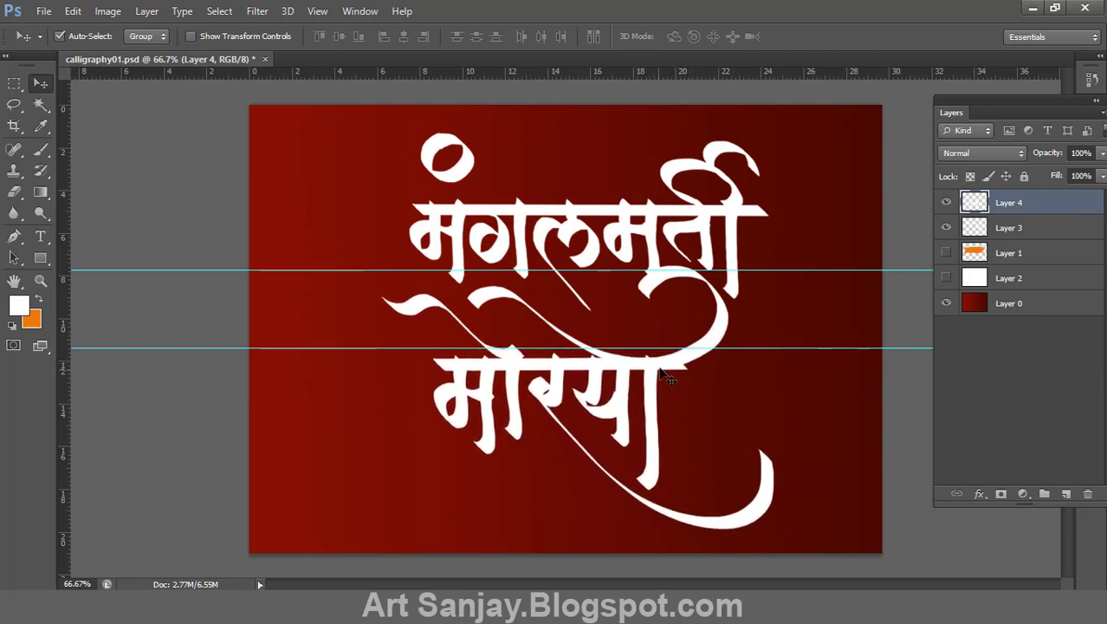
# - Tuck मोरया up under मंगलमूर्ती, move both down together, and group them into Group 1
pyautogui.moveTo(667, 388); pyautogui.dragTo(639, 349)
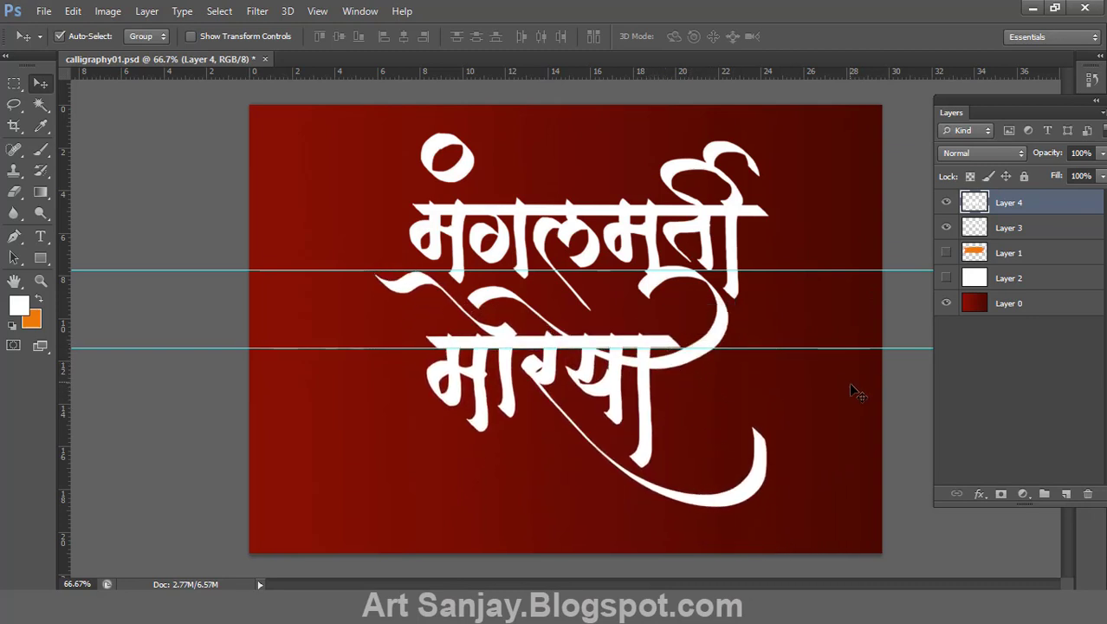
pyautogui.click(1009, 202)
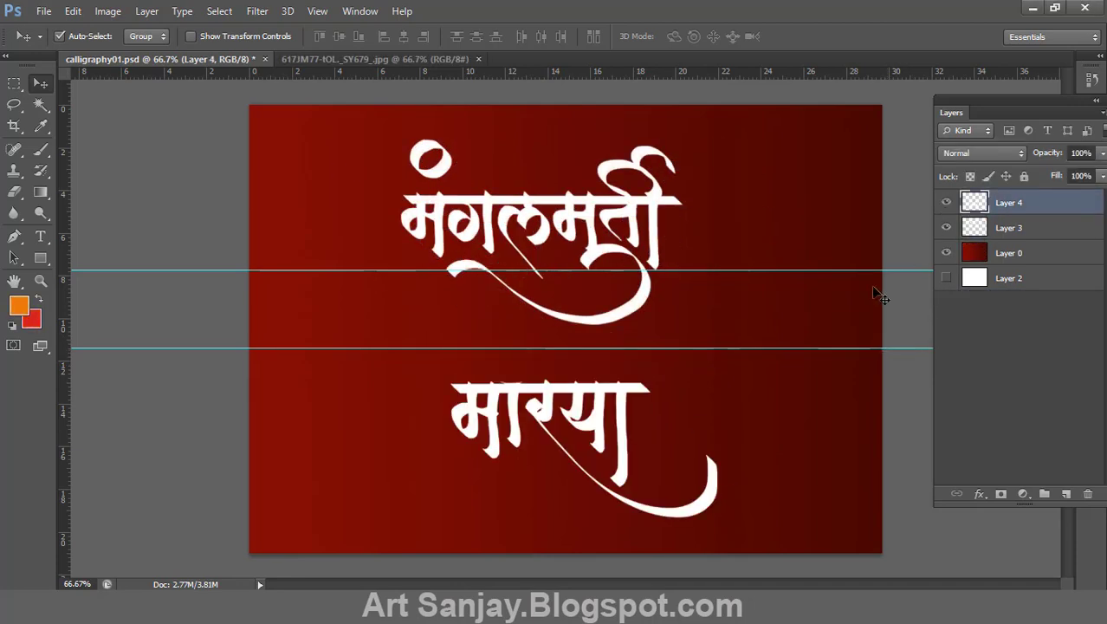
pyautogui.moveTo(612, 385)
pyautogui.mouseDown()
pyautogui.moveTo(690, 333)
pyautogui.moveTo(658, 321)
pyautogui.mouseUp()
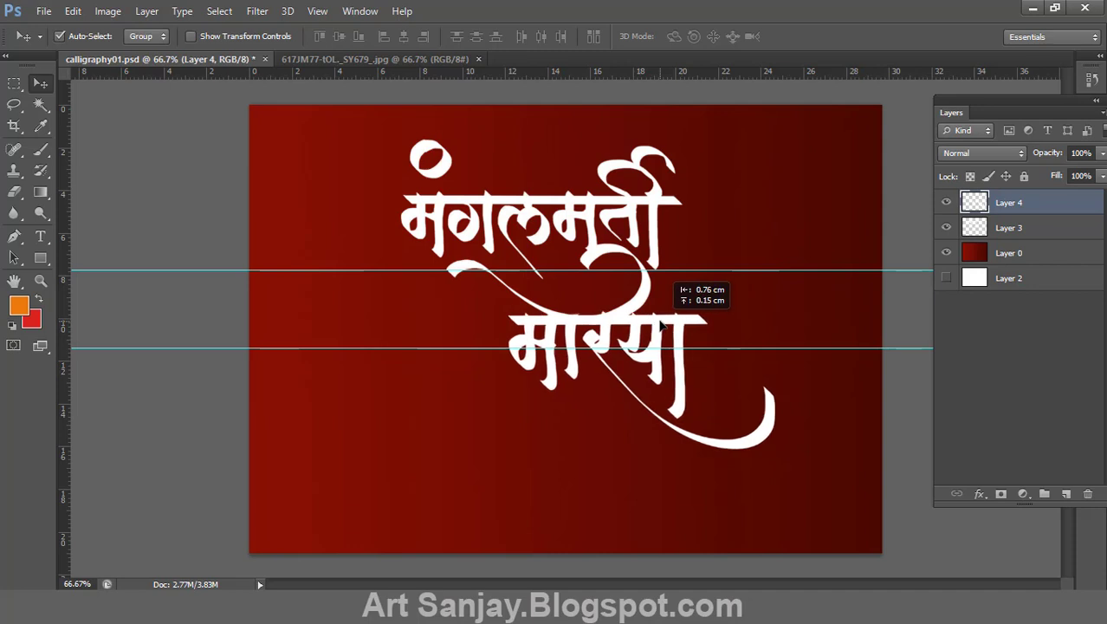
pyautogui.keyDown('shift'); pyautogui.click(659, 256); pyautogui.keyUp('shift')
pyautogui.moveTo(646, 205); pyautogui.dragTo(654, 243)
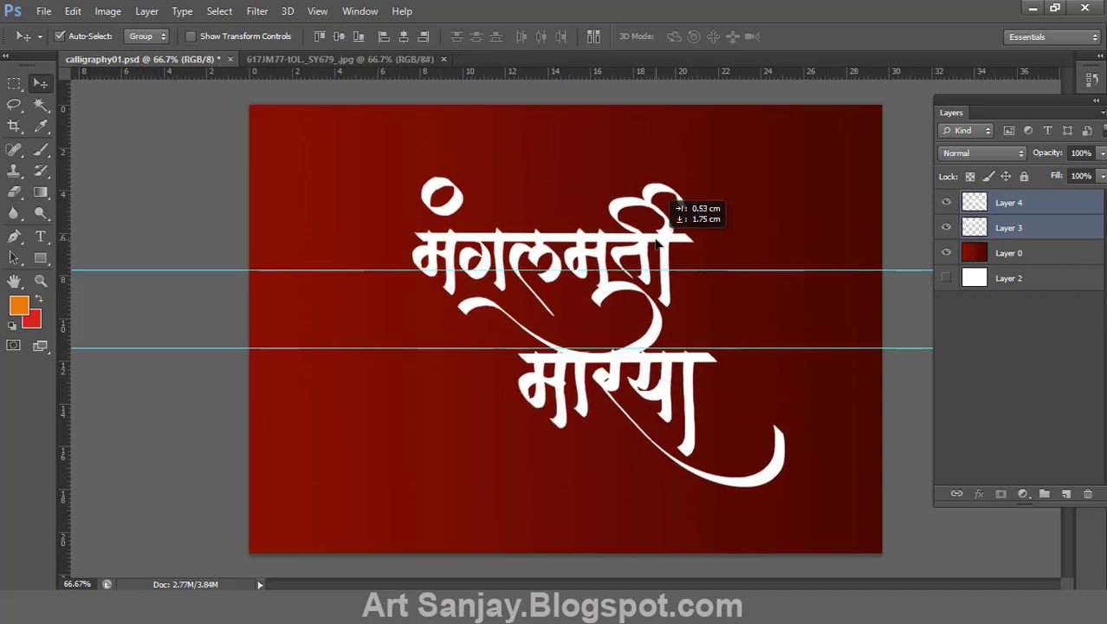
pyautogui.hotkey('ctrl', 'g')
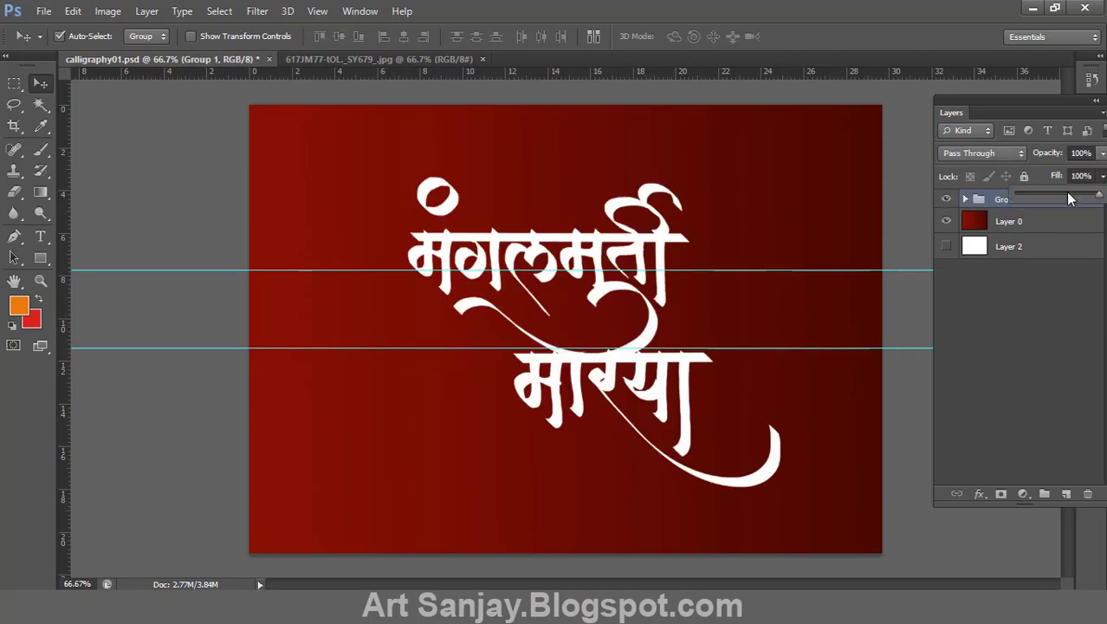
# - Add a new Layer 5 and load the Soft Oil Pastel brush
pyautogui.click(1065, 494)
pyautogui.press('b')
pyautogui.click(67, 34)
pyautogui.scroll(-2, 299, 321)
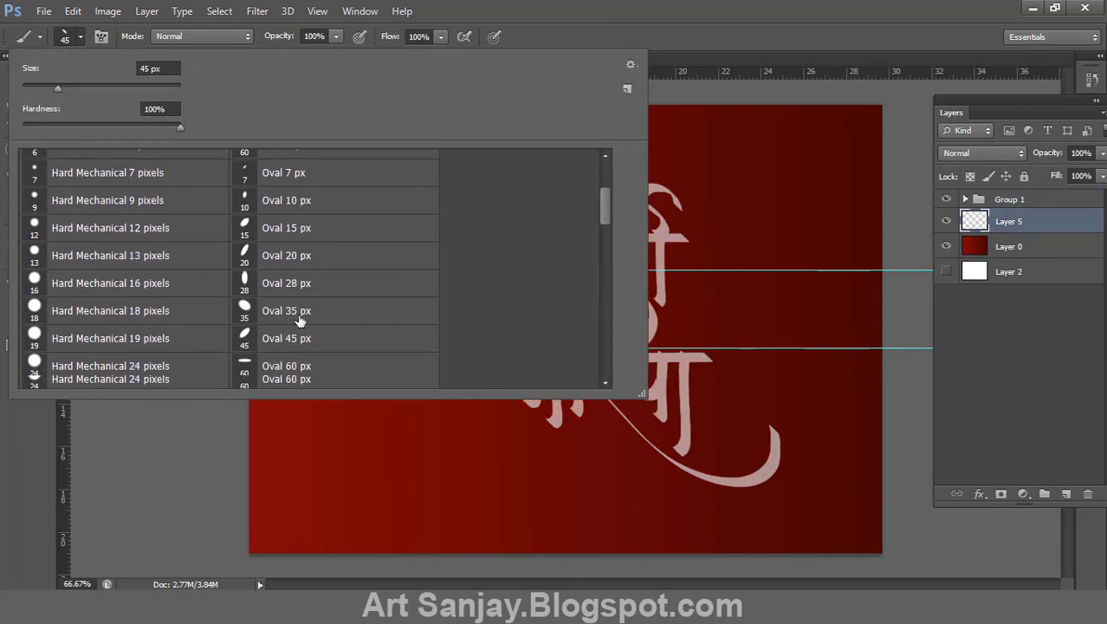
pyautogui.scroll(-5, 299, 321)
pyautogui.scroll(-5, 296, 322)
pyautogui.scroll(-4, 197, 301)
pyautogui.scroll(2, 185, 309)
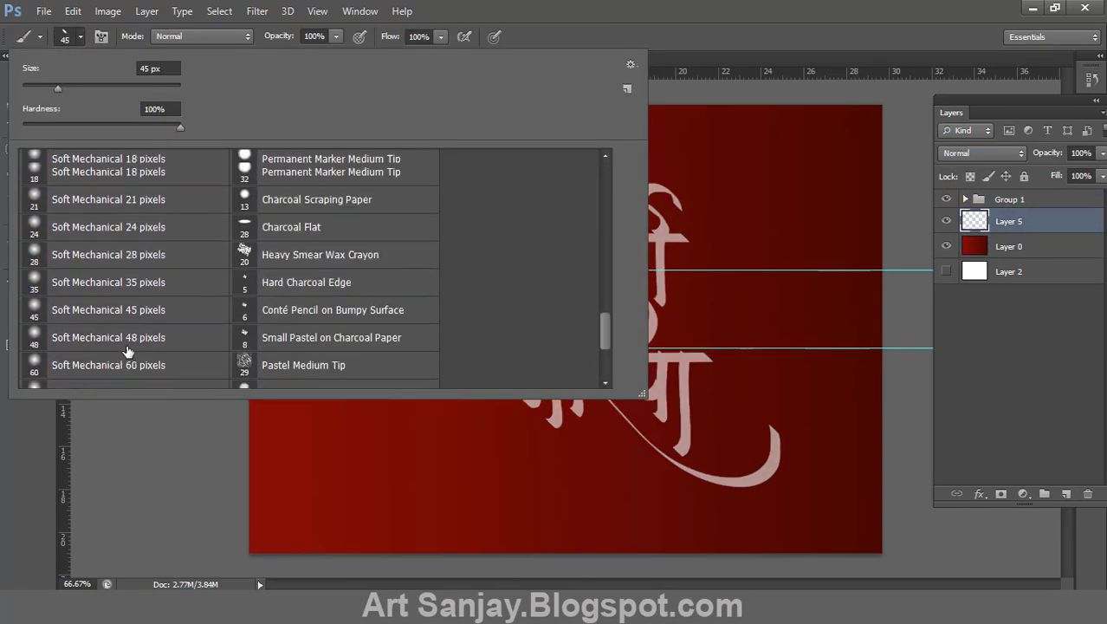
pyautogui.scroll(4, 128, 352)
pyautogui.scroll(2, 133, 354)
pyautogui.doubleClick(247, 253)
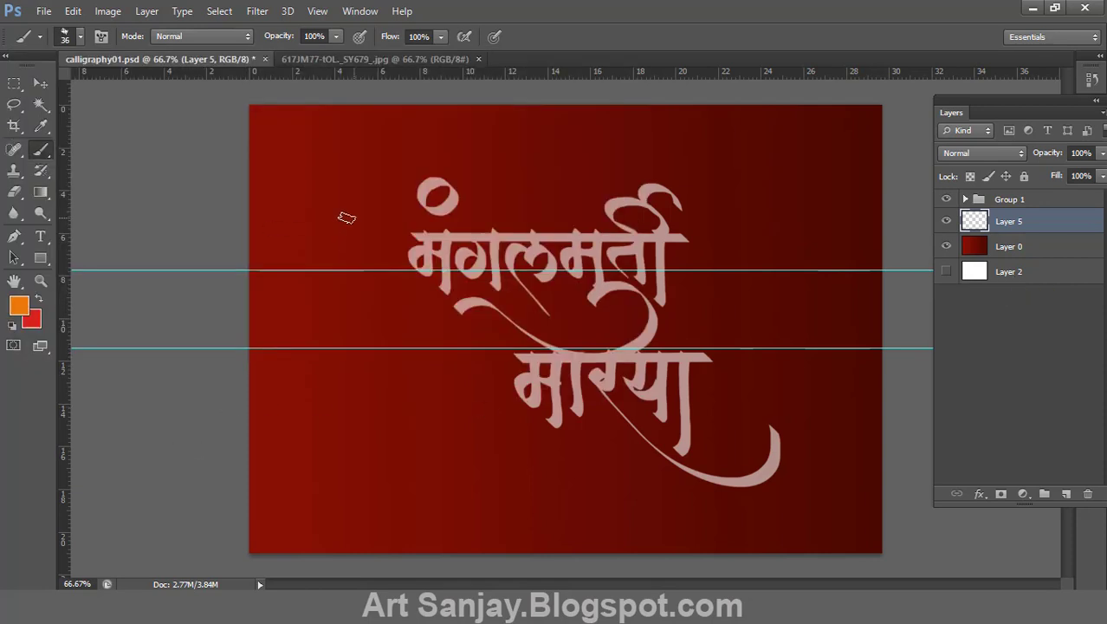
# - Tilt the brush tip to 112° with Shape Dynamics off, then close the brush settings
pyautogui.click(102, 37)
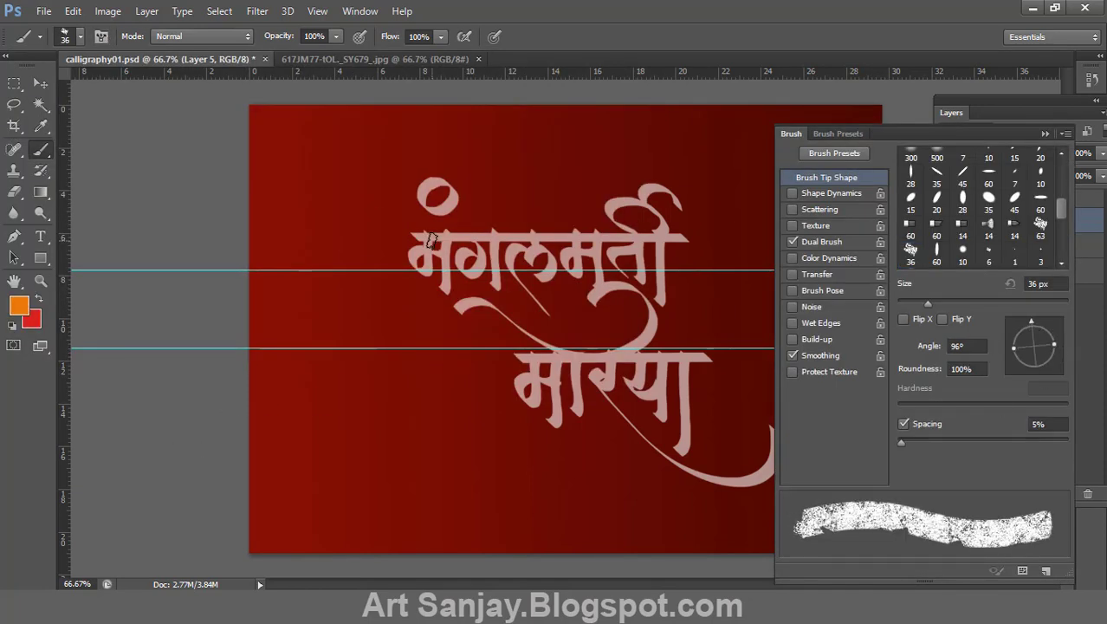
pyautogui.moveTo(1032, 321); pyautogui.dragTo(1025, 323)
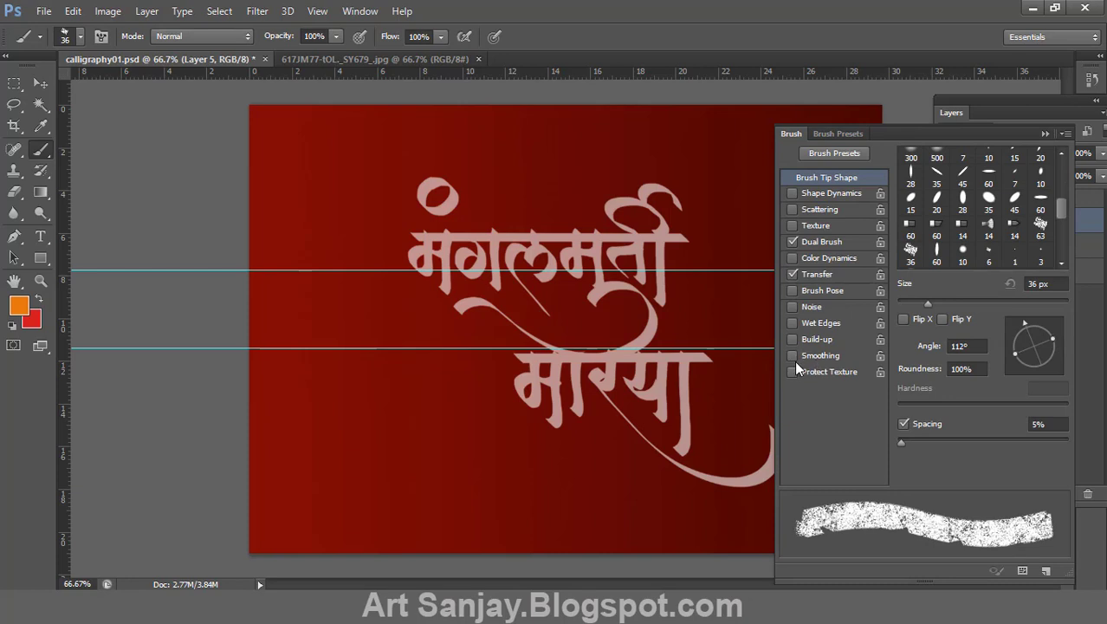
pyautogui.click(813, 194)
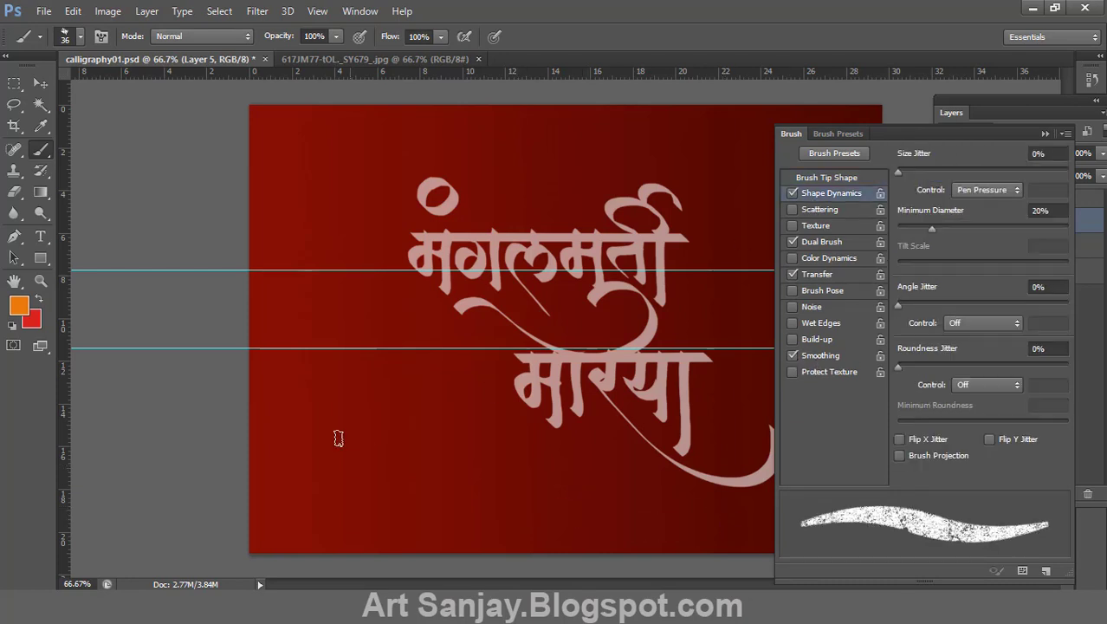
pyautogui.click(791, 194)
pyautogui.click(824, 177)
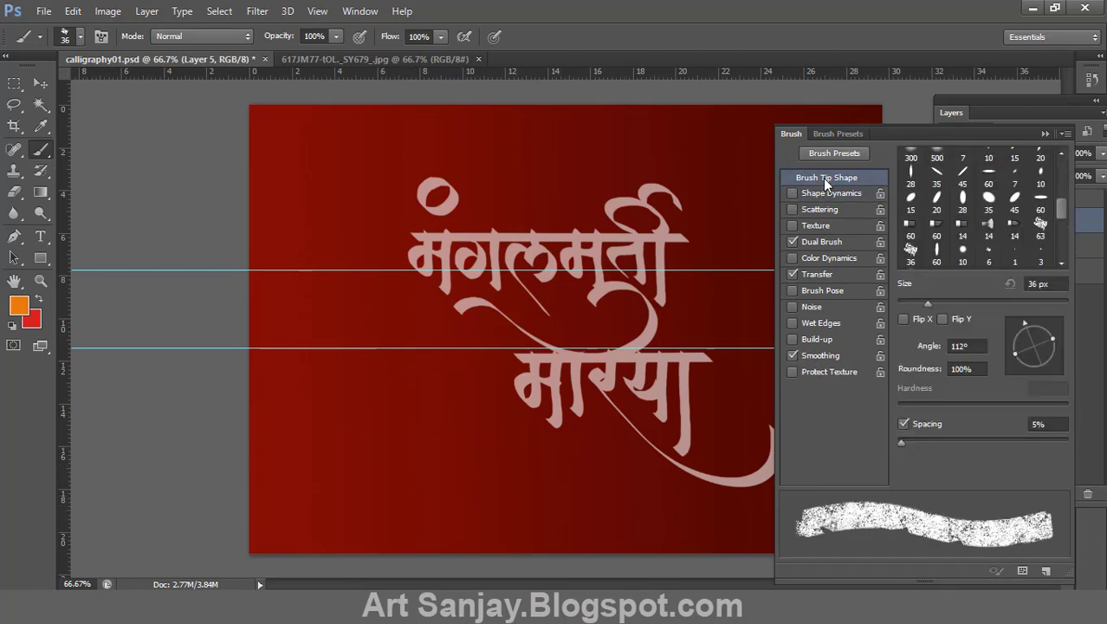
pyautogui.press('F5')
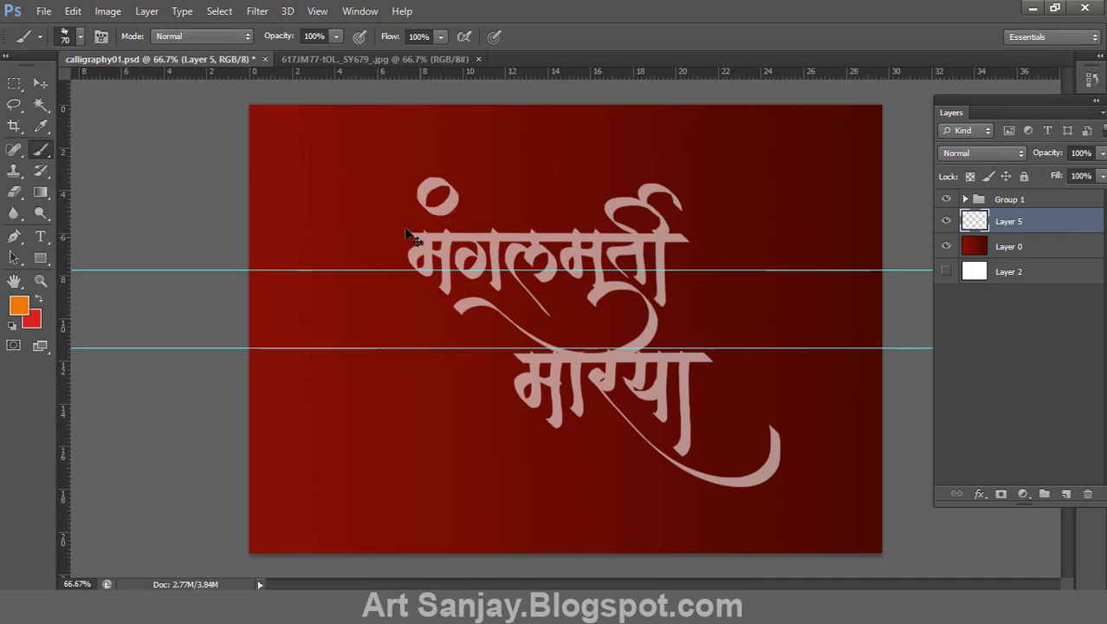
# - Paint an orange grunge patch behind the upper calligraphy word
pyautogui.moveTo(313, 195)
pyautogui.mouseDown()
pyautogui.moveTo(390, 217)
pyautogui.moveTo(761, 243)
pyautogui.mouseUp()
pyautogui.moveTo(381, 216)
pyautogui.mouseDown()
pyautogui.moveTo(795, 260)
pyautogui.moveTo(373, 256)
pyautogui.moveTo(554, 255)
pyautogui.moveTo(829, 286)
pyautogui.moveTo(420, 286)
pyautogui.mouseUp()
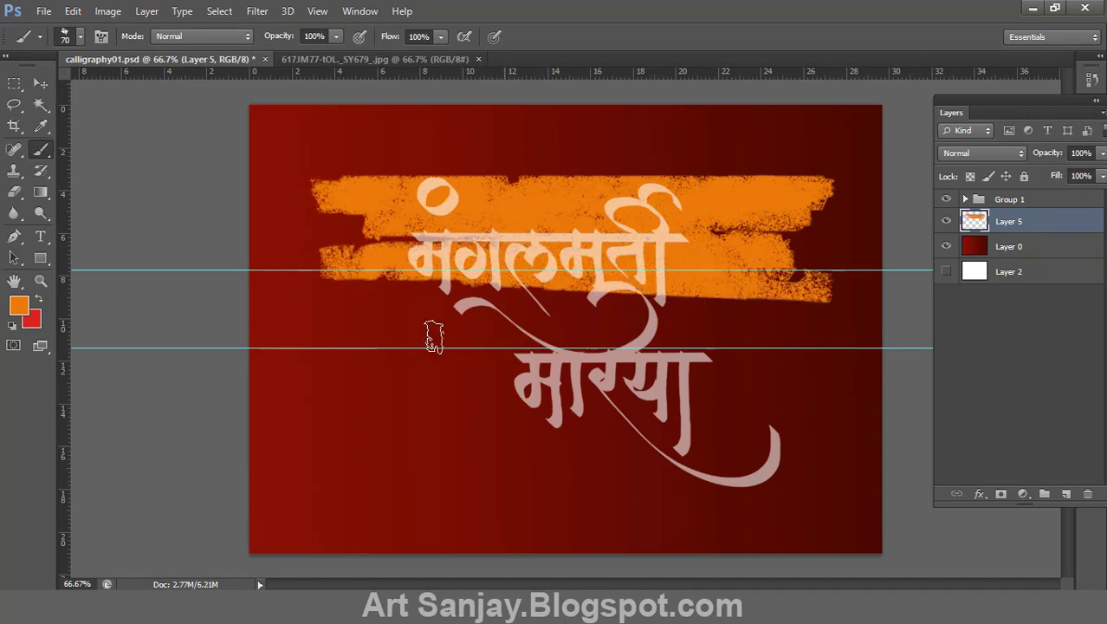
pyautogui.moveTo(722, 274)
pyautogui.mouseDown()
pyautogui.moveTo(345, 297)
pyautogui.moveTo(488, 334)
pyautogui.mouseUp()
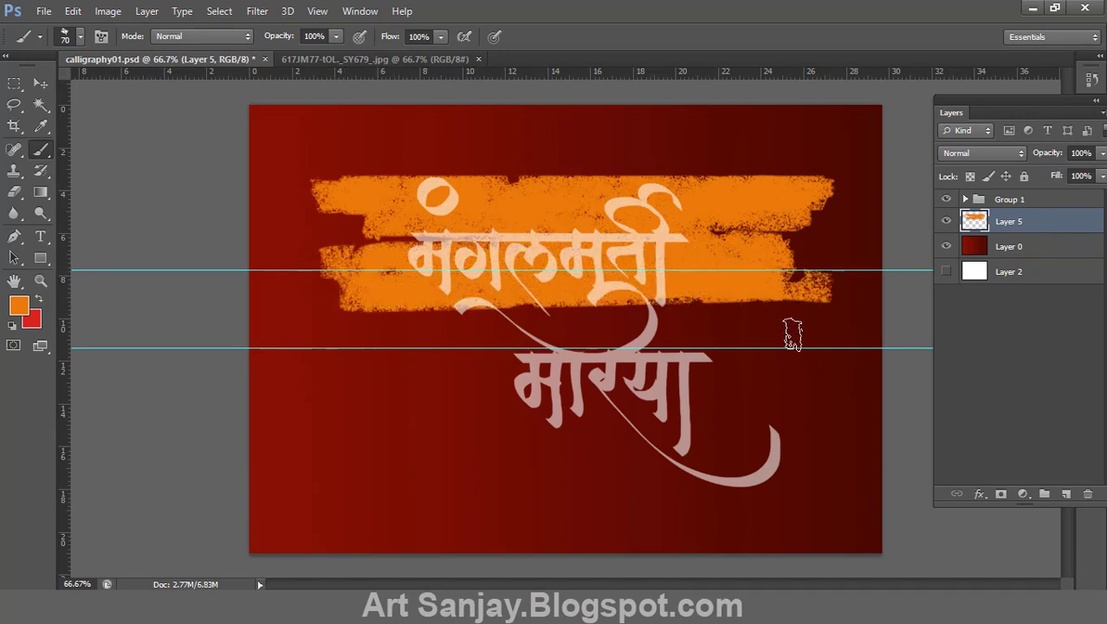
pyautogui.moveTo(793, 334)
pyautogui.mouseDown()
pyautogui.moveTo(378, 328)
pyautogui.moveTo(804, 321)
pyautogui.moveTo(658, 260)
pyautogui.moveTo(433, 229)
pyautogui.mouseUp()
# - Duplicate the orange patch behind the lower word and group both layers into Group 2
pyautogui.press('v')
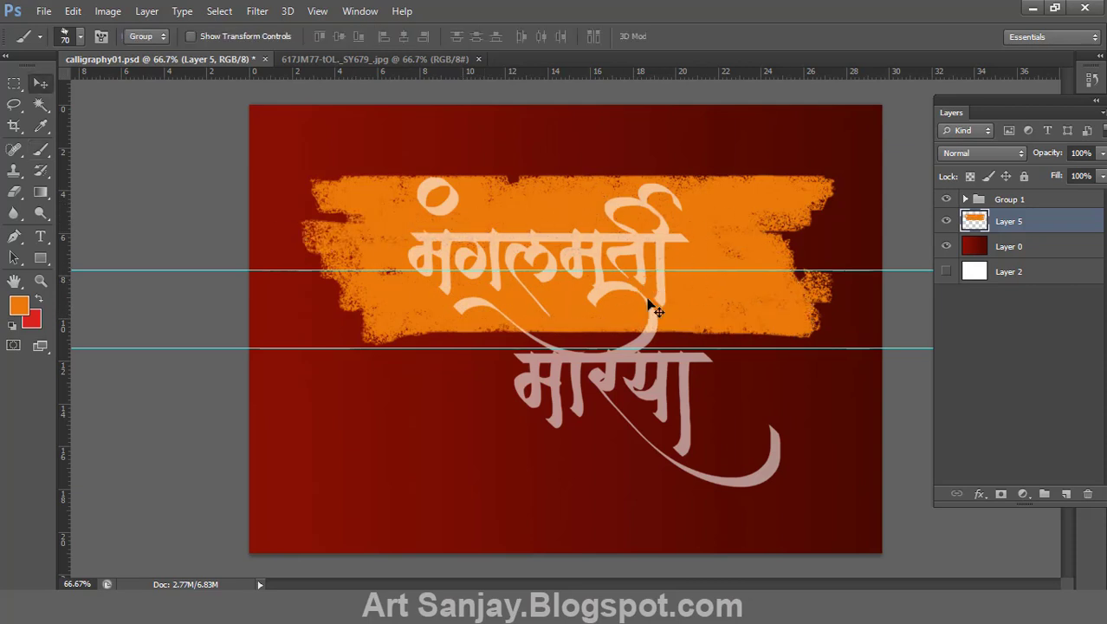
pyautogui.moveTo(721, 275); pyautogui.dragTo(730, 420)
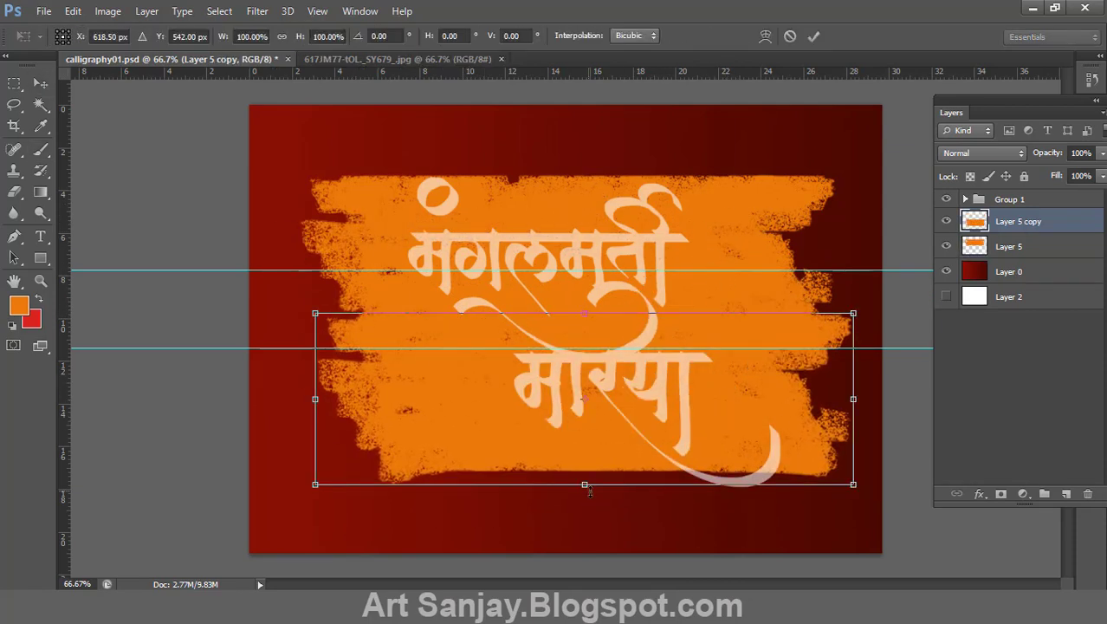
pyautogui.moveTo(647, 257); pyautogui.dragTo(645, 248)
pyautogui.press('b')
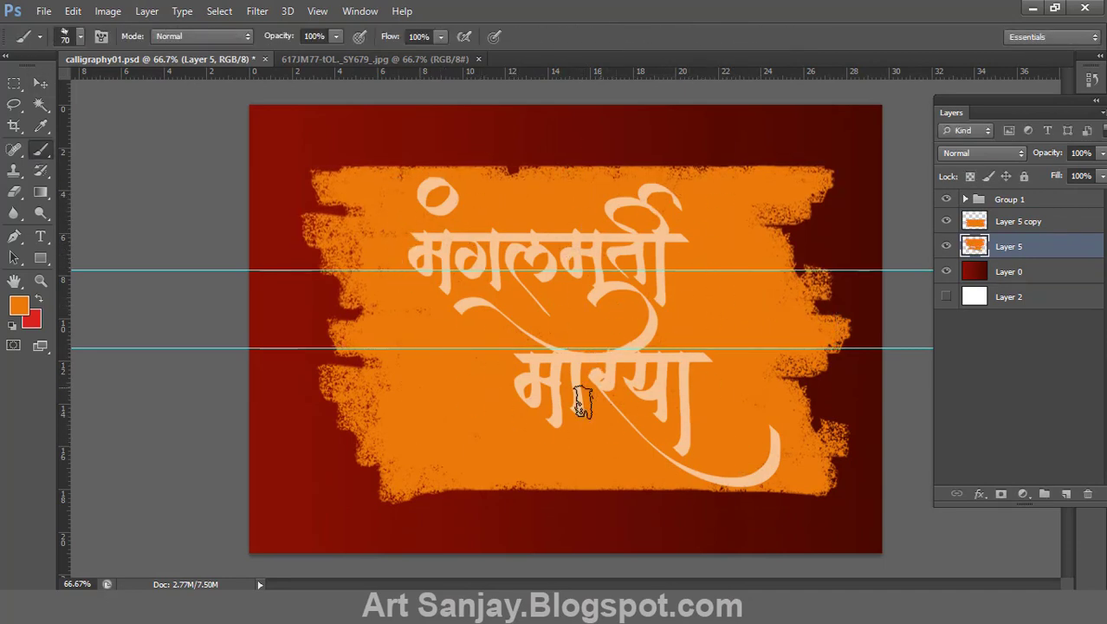
pyautogui.keyDown('shift'); pyautogui.click(1018, 221); pyautogui.keyUp('shift')
pyautogui.hotkey('ctrl', 'g')
# - Set Group 1's Fill to 100% for solid white lettering and hide the orange group
pyautogui.click(1005, 199)
pyautogui.click(1101, 176)
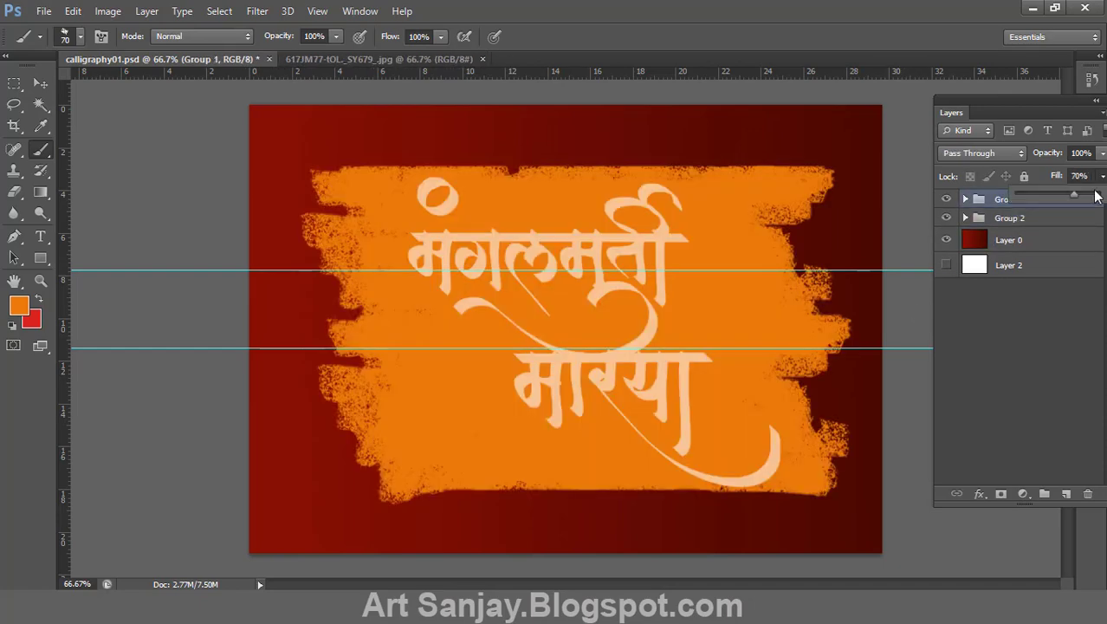
pyautogui.moveTo(1095, 196); pyautogui.dragTo(1104, 196)
pyautogui.press('v')
pyautogui.click(1009, 218)
pyautogui.click(946, 218)
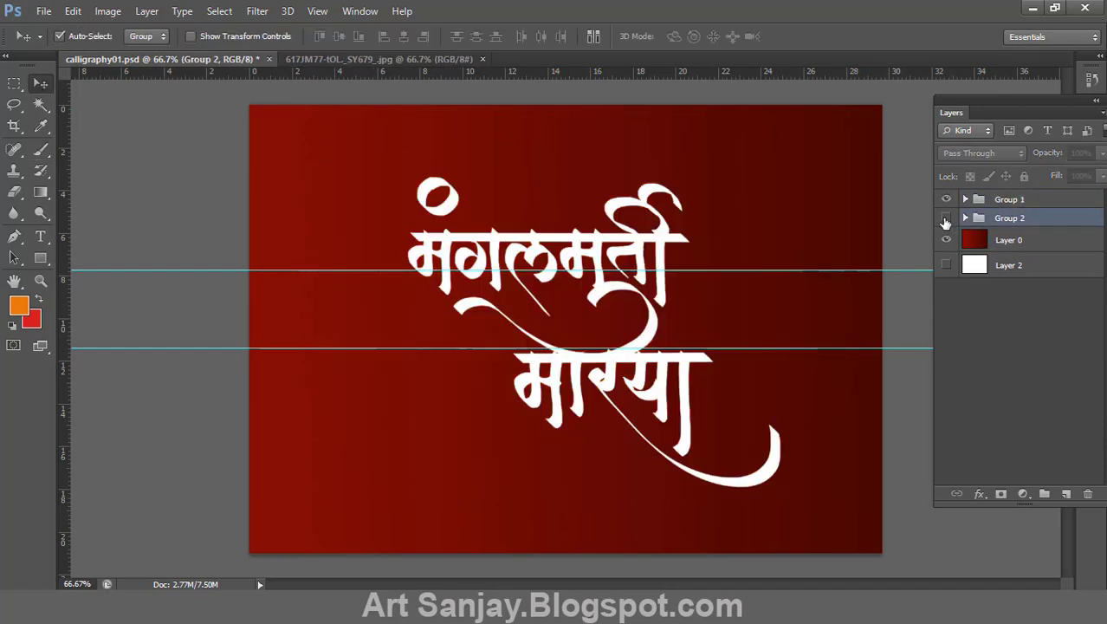
# - Hide the orange patch group, zoom out, and letter the pink name समुख
pyautogui.press('z')
pyautogui.click(642, 336)
pyautogui.moveTo(515, 203); pyautogui.dragTo(486, 205)
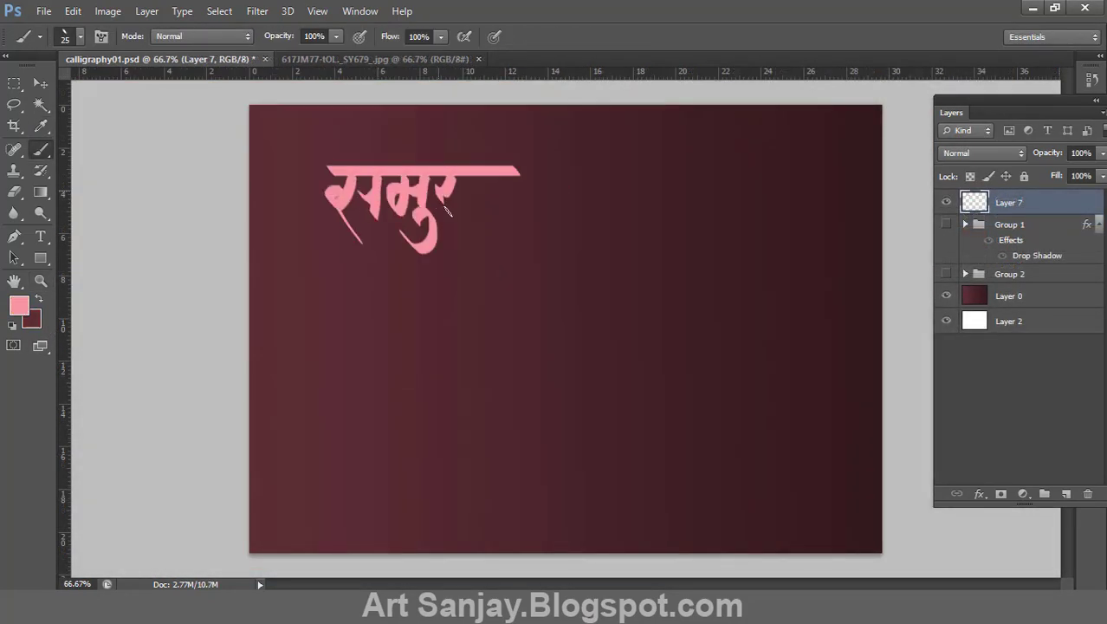
pyautogui.moveTo(420, 297)
pyautogui.mouseDown()
pyautogui.moveTo(665, 299)
pyautogui.moveTo(519, 346)
pyautogui.moveTo(624, 351)
pyautogui.mouseUp()
# - Letter the pink names एकदन्त, कपिल and गजकर्णक
pyautogui.moveTo(591, 207); pyautogui.dragTo(791, 206)
pyautogui.moveTo(606, 217); pyautogui.dragTo(706, 247)
pyautogui.moveTo(645, 200); pyautogui.dragTo(724, 201)
pyautogui.moveTo(719, 216); pyautogui.dragTo(762, 270)
pyautogui.moveTo(559, 423)
pyautogui.mouseDown()
pyautogui.moveTo(814, 423)
pyautogui.moveTo(657, 468)
pyautogui.moveTo(810, 472)
pyautogui.mouseUp()
pyautogui.moveTo(757, 419); pyautogui.dragTo(786, 390)
# - Letter the pink name लम्बोदर with its long curling tail
pyautogui.moveTo(288, 401); pyautogui.dragTo(543, 400)
pyautogui.moveTo(308, 412); pyautogui.dragTo(359, 472)
pyautogui.moveTo(364, 407); pyautogui.dragTo(441, 454)
pyautogui.moveTo(476, 407); pyautogui.dragTo(506, 481)
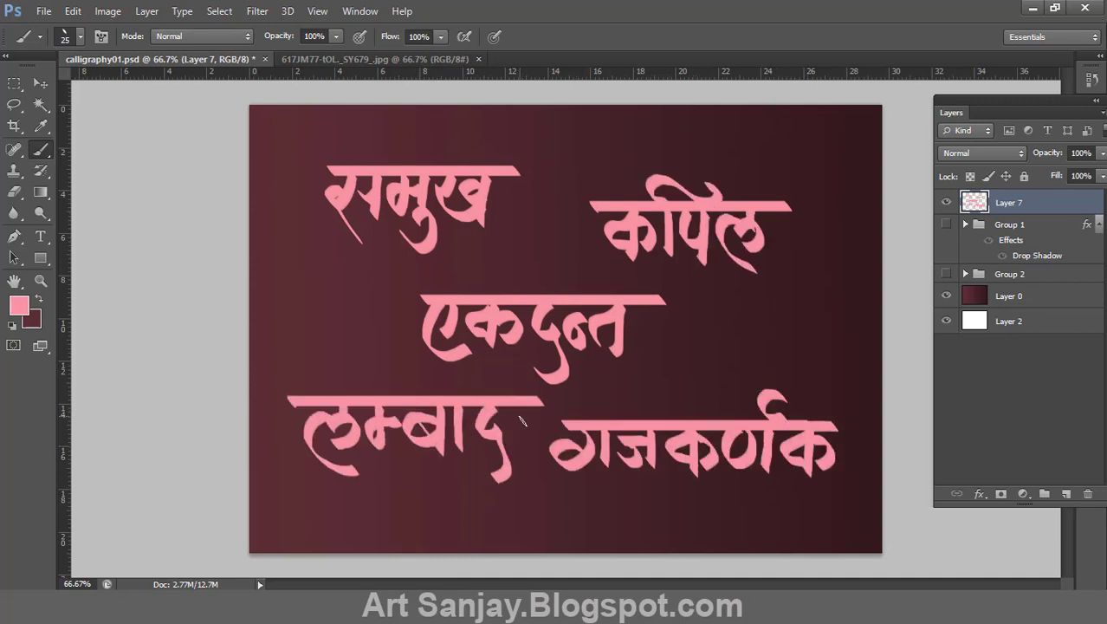
pyautogui.moveTo(394, 407); pyautogui.dragTo(502, 451)
pyautogui.moveTo(511, 407); pyautogui.dragTo(674, 498)
# - Letter the pink name विघ्ननाश
pyautogui.scroll(-5, 334, 346)
pyautogui.moveTo(328, 370); pyautogui.dragTo(587, 370)
pyautogui.moveTo(355, 373)
pyautogui.mouseDown()
pyautogui.moveTo(355, 424)
pyautogui.moveTo(403, 346)
pyautogui.mouseUp()
pyautogui.moveTo(416, 394)
pyautogui.mouseDown()
pyautogui.moveTo(481, 429)
pyautogui.moveTo(546, 434)
pyautogui.mouseUp()
pyautogui.moveTo(577, 391); pyautogui.dragTo(658, 485)
# - Letter the pink name विनायक with its headline
pyautogui.keyDown('alt'); pyautogui.click(511, 408); pyautogui.keyUp('alt')
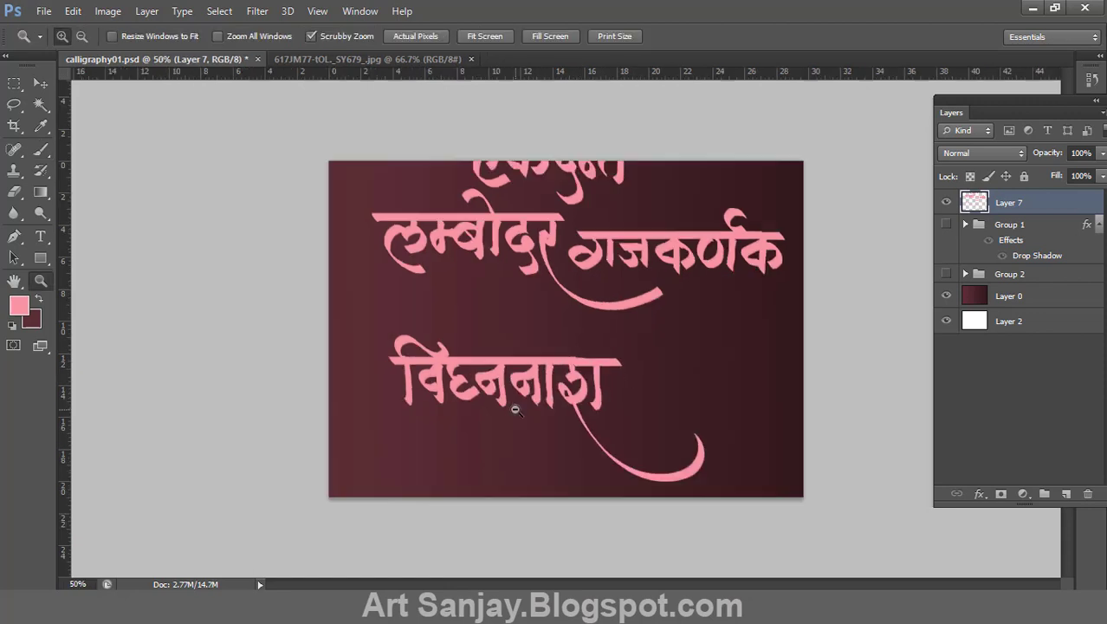
pyautogui.moveTo(511, 408); pyautogui.dragTo(312, 391)
pyautogui.moveTo(533, 344)
pyautogui.mouseDown()
pyautogui.moveTo(740, 345)
pyautogui.moveTo(559, 397)
pyautogui.mouseUp()
pyautogui.moveTo(598, 346)
pyautogui.mouseDown()
pyautogui.moveTo(574, 332)
pyautogui.moveTo(736, 399)
pyautogui.mouseUp()
pyautogui.scroll(-2, 563, 364)
pyautogui.moveTo(595, 400)
pyautogui.mouseDown()
pyautogui.moveTo(755, 400)
pyautogui.moveTo(702, 446)
pyautogui.mouseUp()
# - Letter another name near the bottom and भालचन्द्र in the upper left
pyautogui.moveTo(711, 407); pyautogui.dragTo(779, 468)
pyautogui.moveTo(360, 431)
pyautogui.mouseDown()
pyautogui.moveTo(544, 431)
pyautogui.moveTo(503, 472)
pyautogui.mouseUp()
pyautogui.scroll(2, 534, 383)
pyautogui.hscroll(-5, 534, 383)
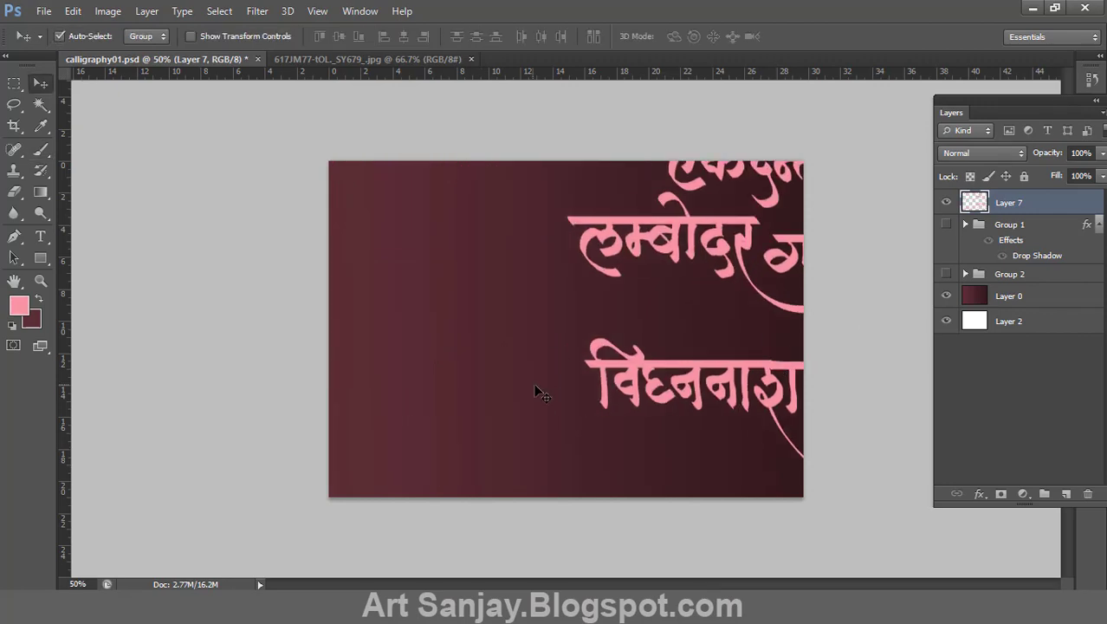
pyautogui.moveTo(378, 291); pyautogui.dragTo(573, 291)
pyautogui.moveTo(359, 295); pyautogui.dragTo(459, 338)
pyautogui.moveTo(416, 299); pyautogui.dragTo(568, 364)
# - Shift the lettering up-left, then letter another name below विघ्ननाश on a new layer
pyautogui.press('v')
pyautogui.moveTo(668, 330); pyautogui.dragTo(638, 209)
pyautogui.press('b')
pyautogui.hotkey('ctrl', 'shift', 'alt', 'n')
pyautogui.moveTo(388, 350)
pyautogui.mouseDown()
pyautogui.moveTo(602, 350)
pyautogui.moveTo(468, 416)
pyautogui.mouseUp()
pyautogui.moveTo(606, 346); pyautogui.dragTo(628, 386)
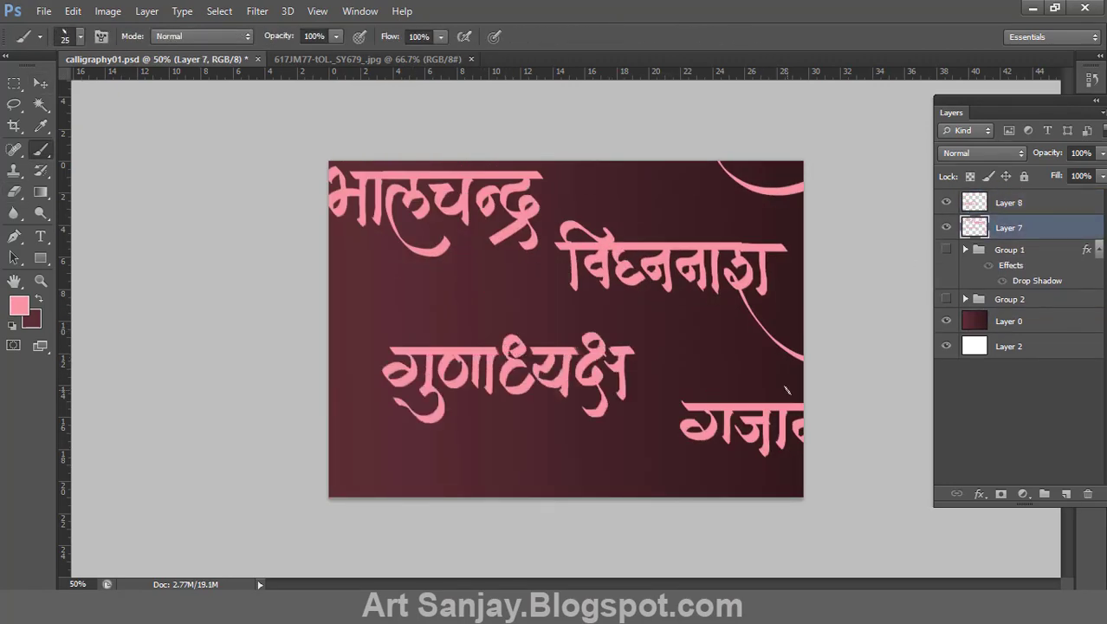
# - Merge the new lettering into the names layer, reposition it, and letter विकट
pyautogui.hotkey('ctrl', '-')
pyautogui.press('v')
pyautogui.hotkey('ctrl', 'e')
pyautogui.moveTo(639, 294); pyautogui.dragTo(640, 423)
pyautogui.moveTo(383, 240)
pyautogui.mouseDown()
pyautogui.moveTo(544, 240)
pyautogui.moveTo(555, 286)
pyautogui.mouseUp()
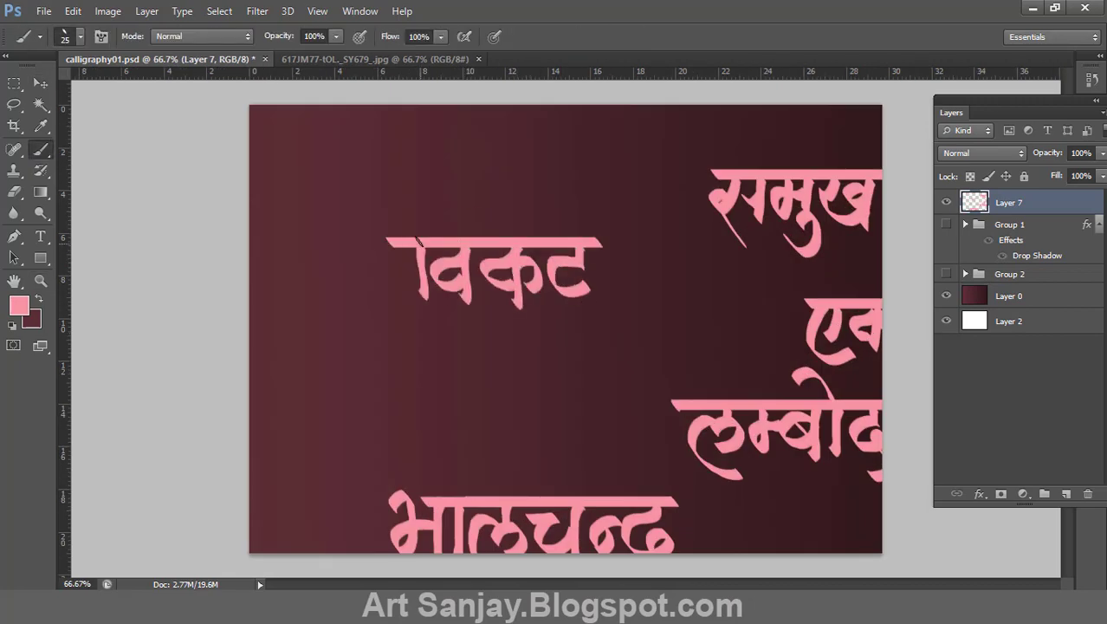
# - Free Transform the pink lettering to fit the canvas
pyautogui.hotkey('ctrl', 't')
pyautogui.press('Return')
pyautogui.press('e')
pyautogui.moveTo(724, 165); pyautogui.dragTo(706, 198)
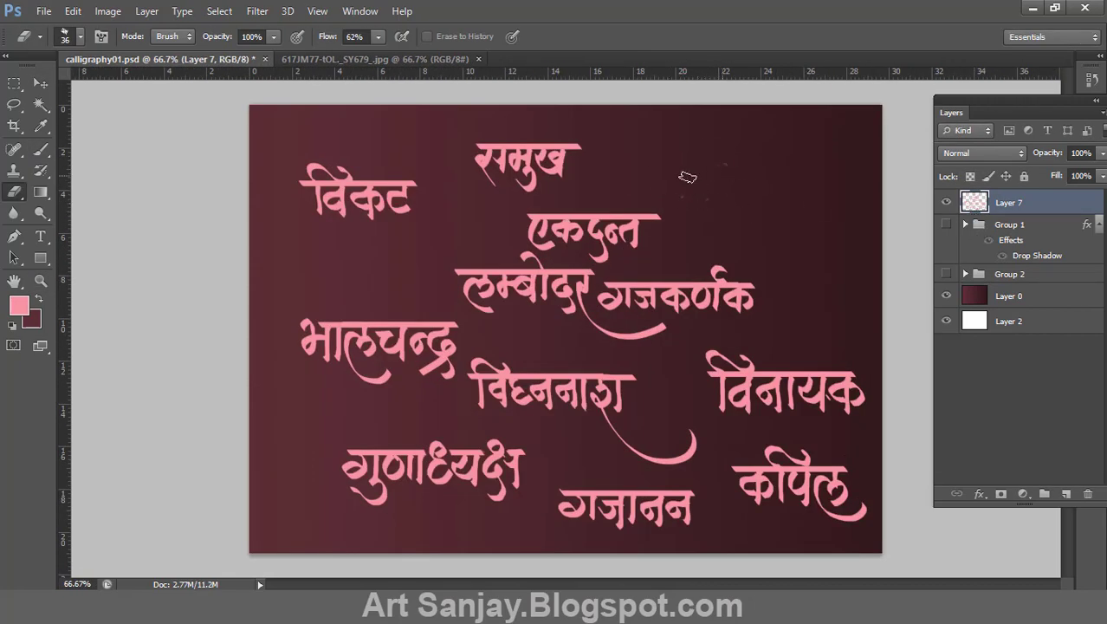
# - Select Layer 7's pink lettering, set a dark maroon foreground, and test a Move nudge (undone)
pyautogui.keyDown('ctrl'); pyautogui.click(973, 202); pyautogui.keyUp('ctrl')
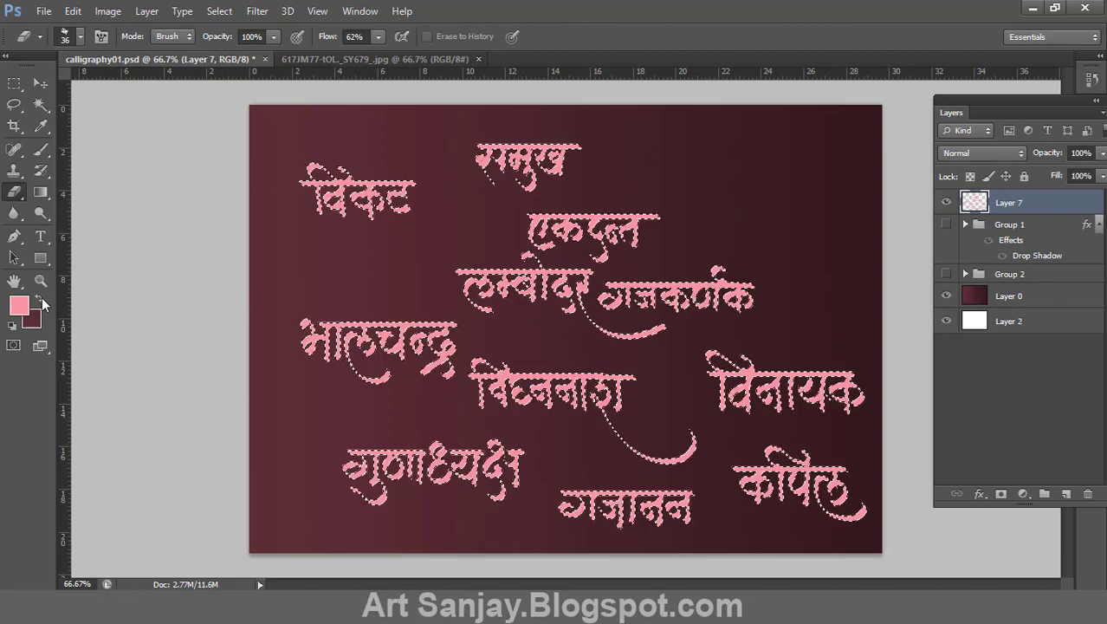
pyautogui.click(19, 305)
pyautogui.click(512, 121)
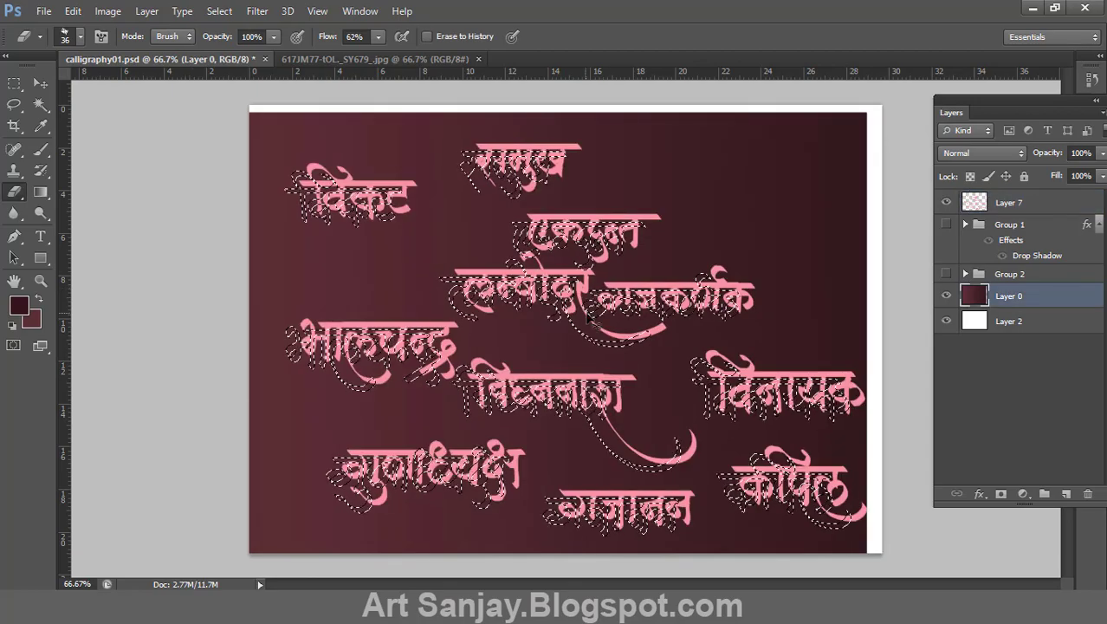
pyautogui.press('v')
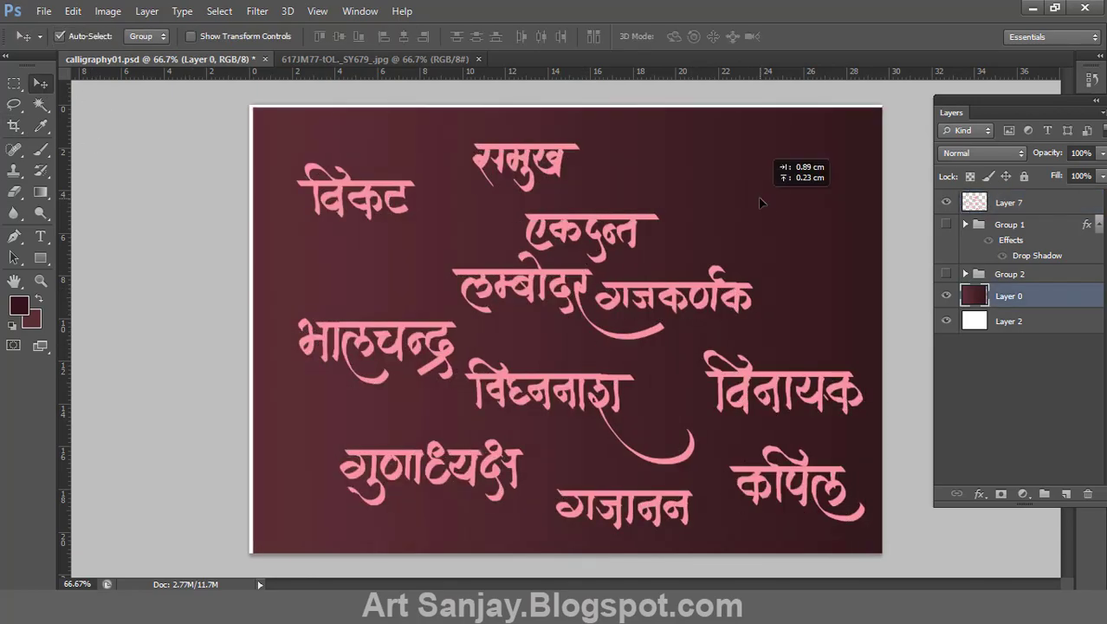
pyautogui.moveTo(766, 210); pyautogui.dragTo(752, 213)
pyautogui.hotkey('ctrl', 'z')
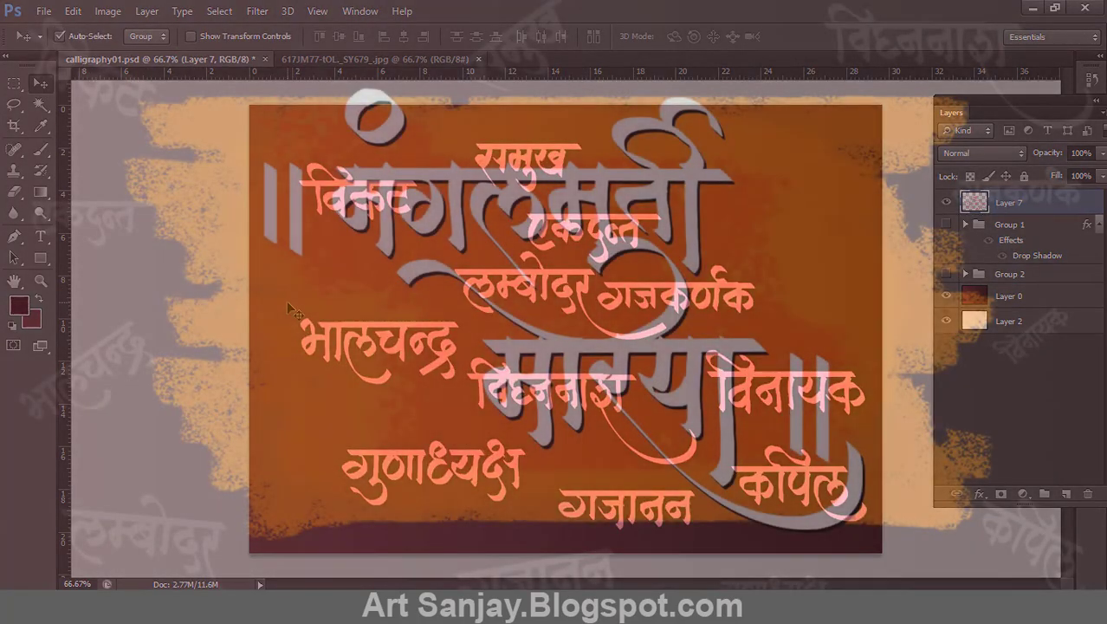